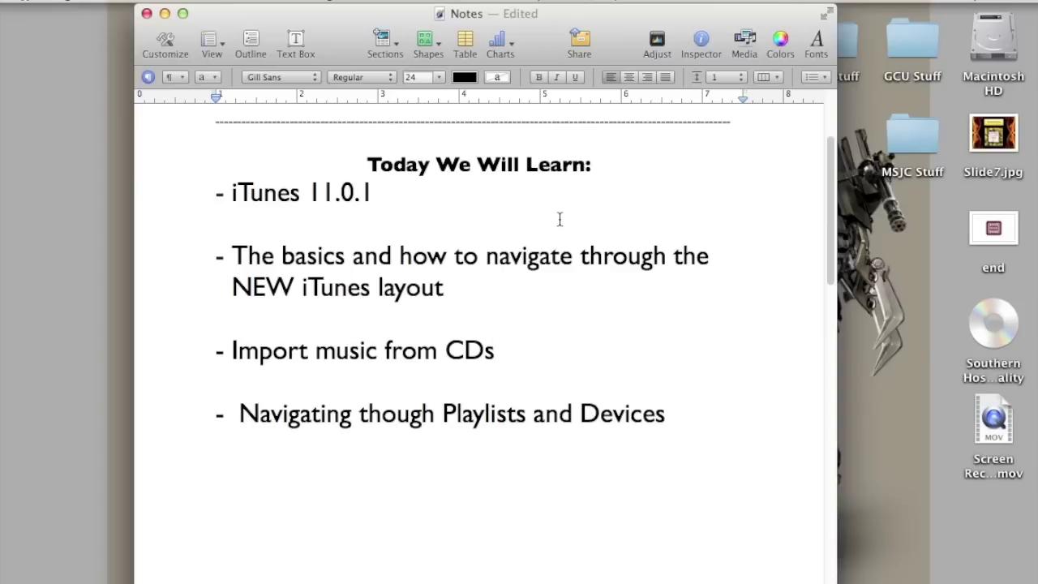
Switch to iTunes, reposition its window slightly, and look through the music library's song list down to its end.
mouse_move(10, 176)
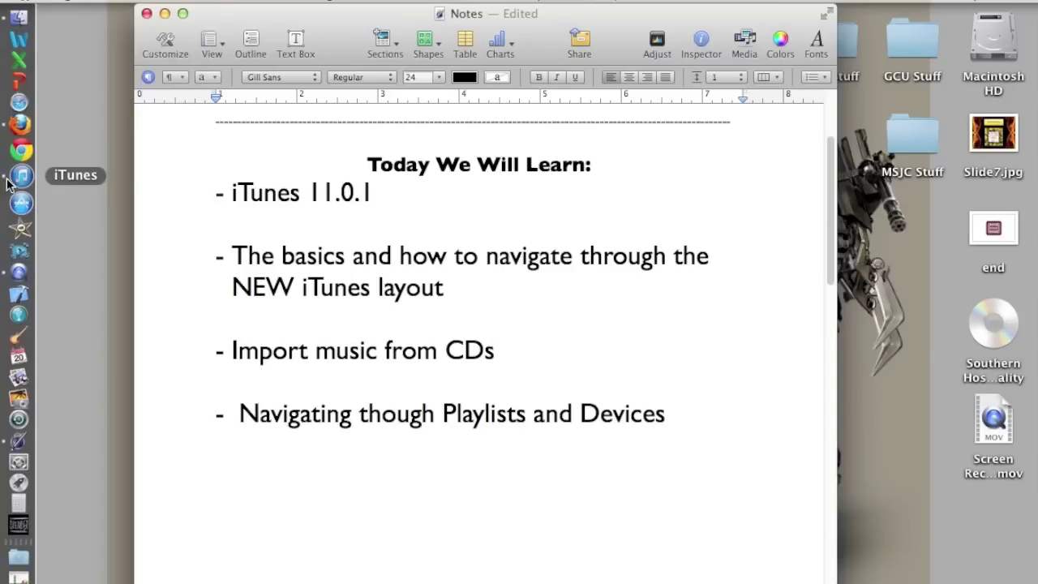
left_click(11, 180)
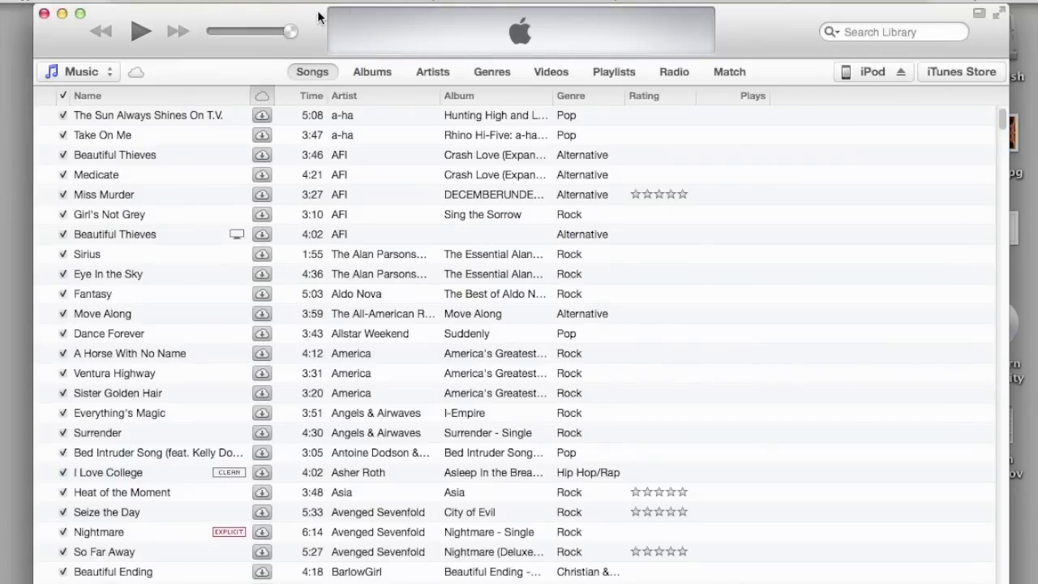
mouse_move(318, 16)
left_mouse_down()
mouse_move(290, 11)
mouse_move(305, 14)
left_mouse_up()
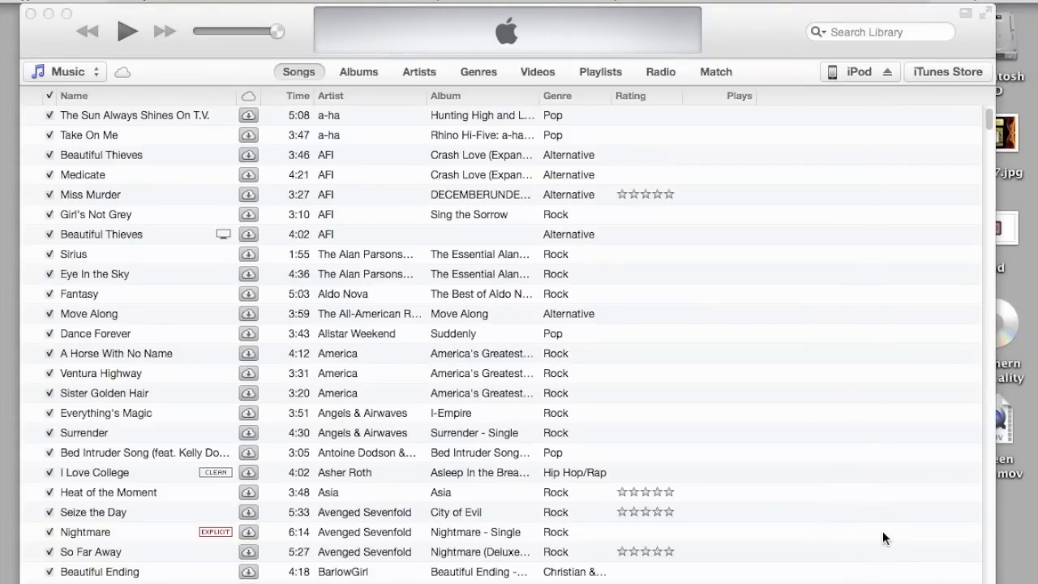
left_click_drag(734, 20, 740, 19)
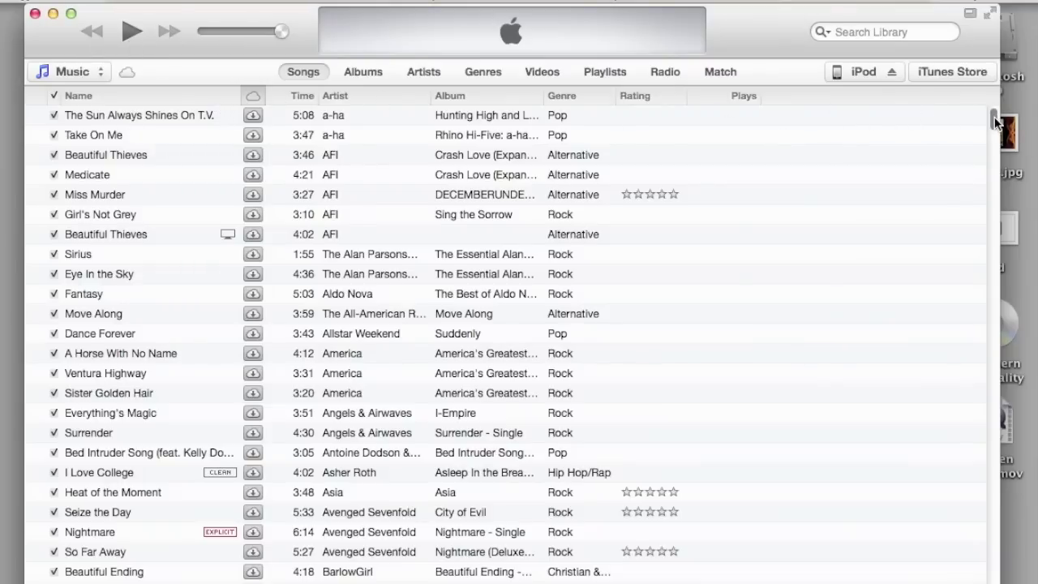
left_click_drag(995, 123, 996, 581)
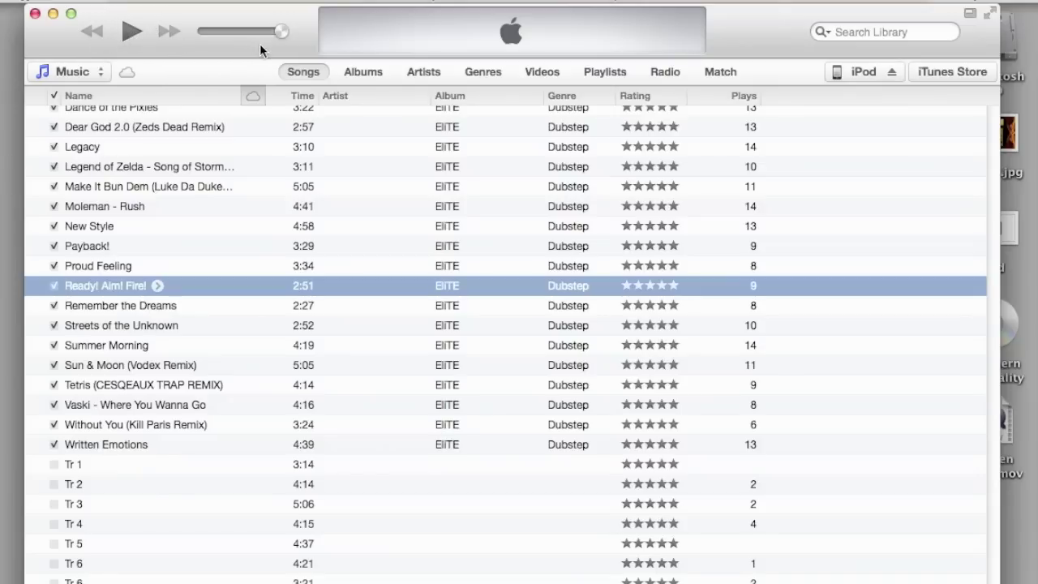
Examine the available library categories and the music library's artist, album, genre and video views, returning to the song list.
left_click(103, 75)
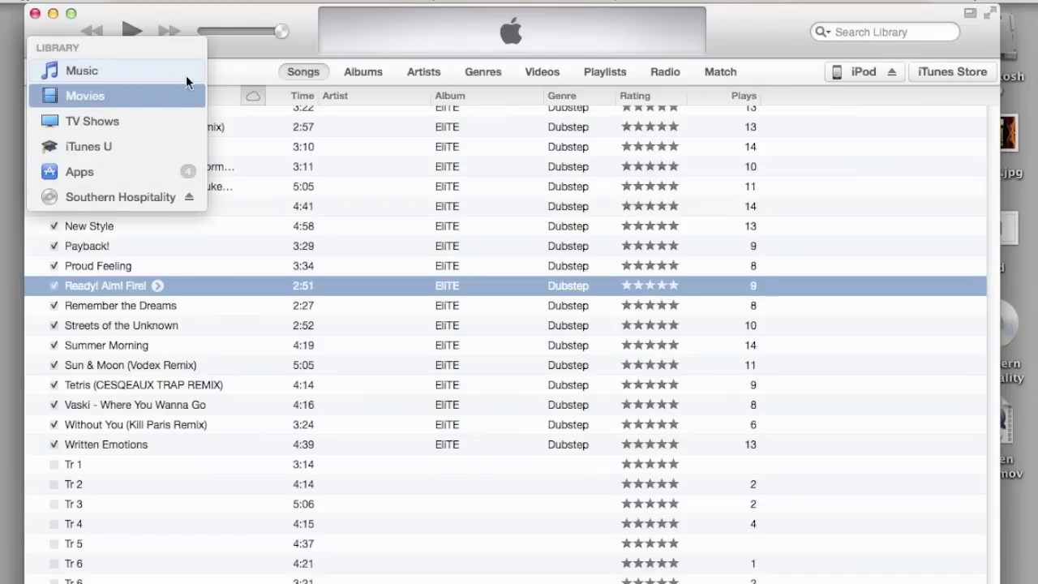
left_click(239, 73)
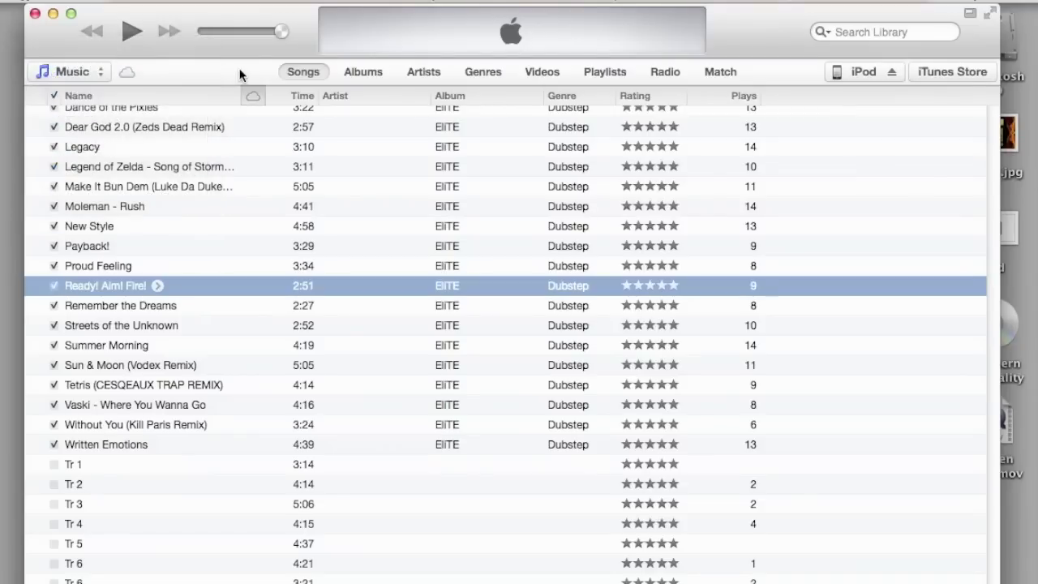
left_click(365, 70)
left_click(434, 71)
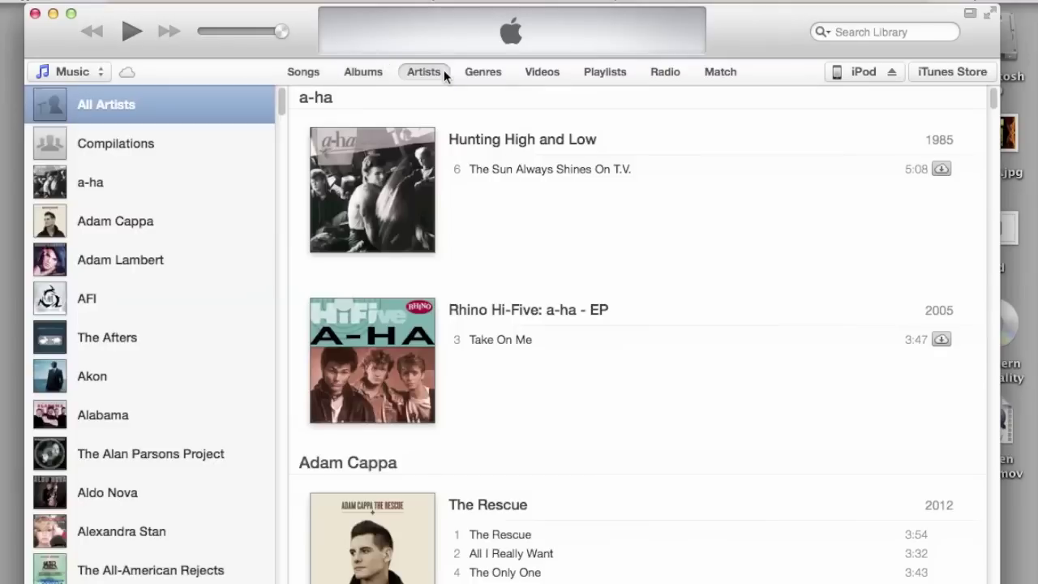
left_click(364, 71)
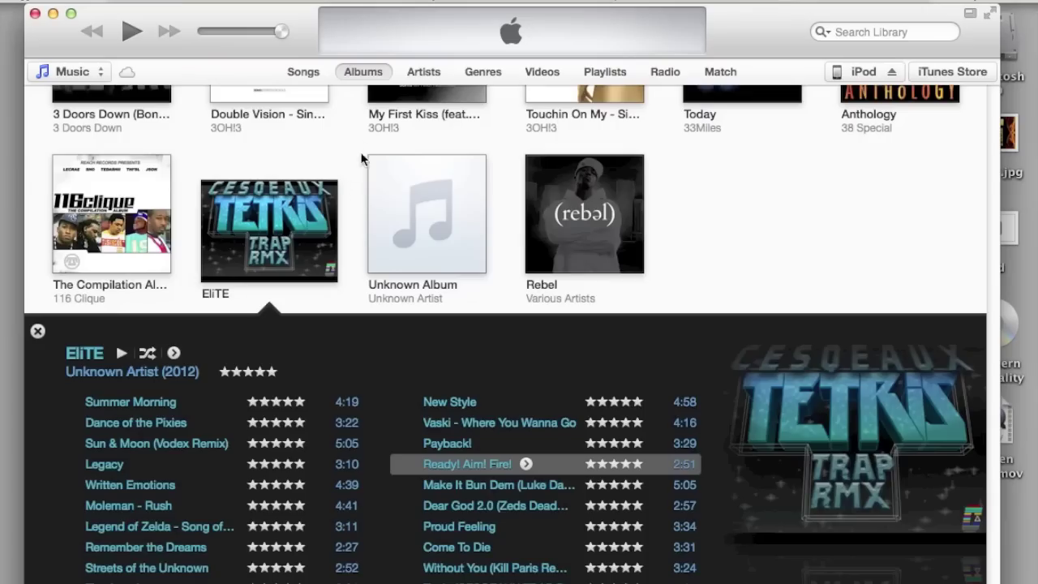
left_click(301, 196)
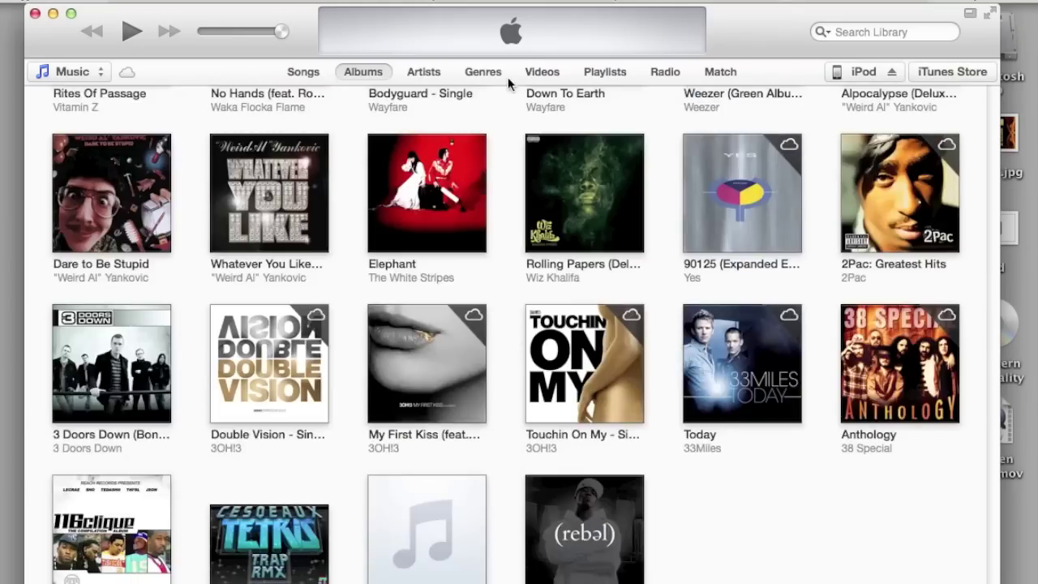
left_click(496, 72)
left_click(555, 73)
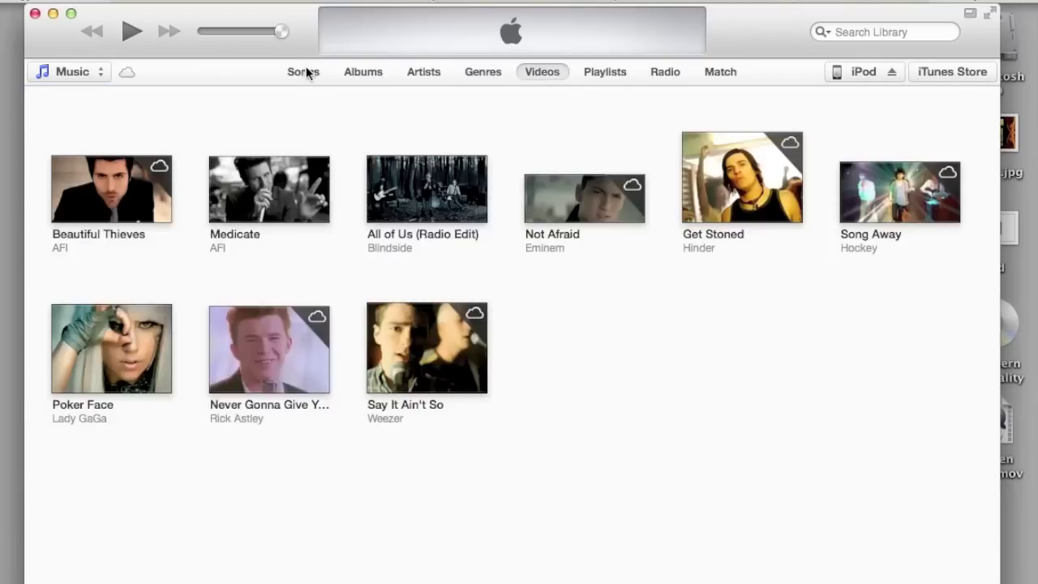
left_click(306, 72)
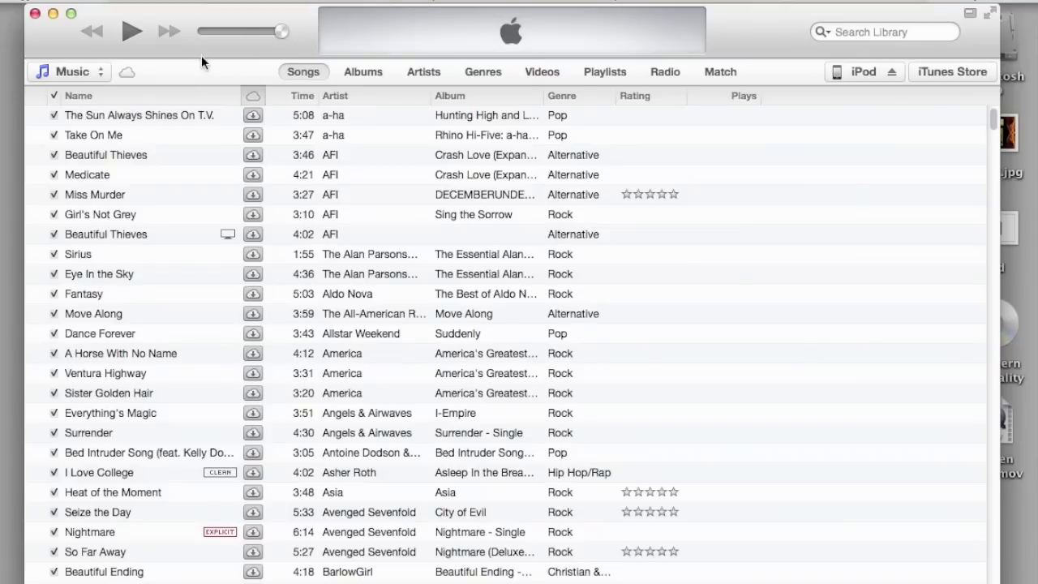
Open the Southern Hospitality CD and examine the checkmarks in its track list.
left_click(95, 70)
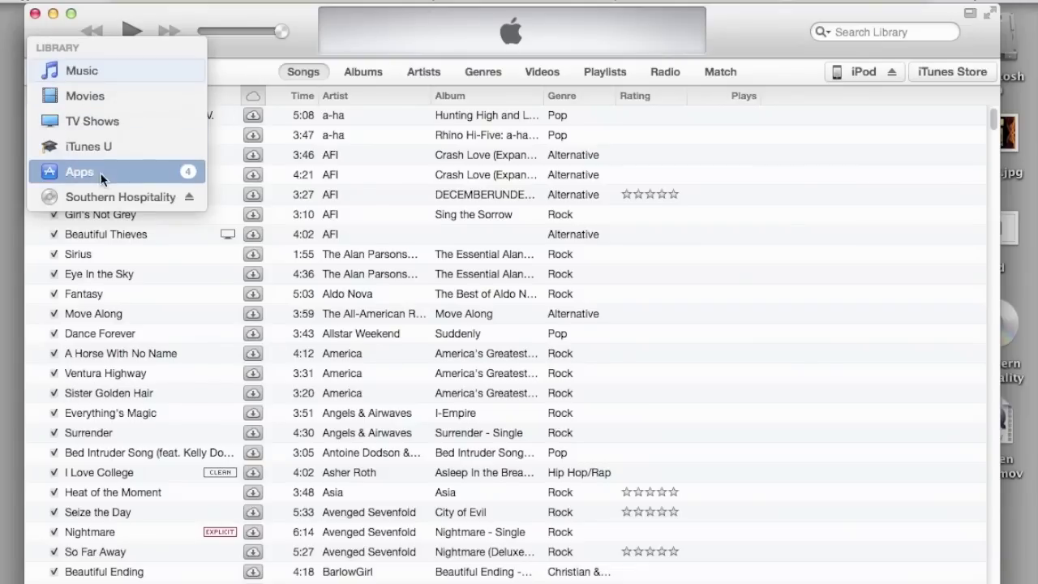
left_click(94, 199)
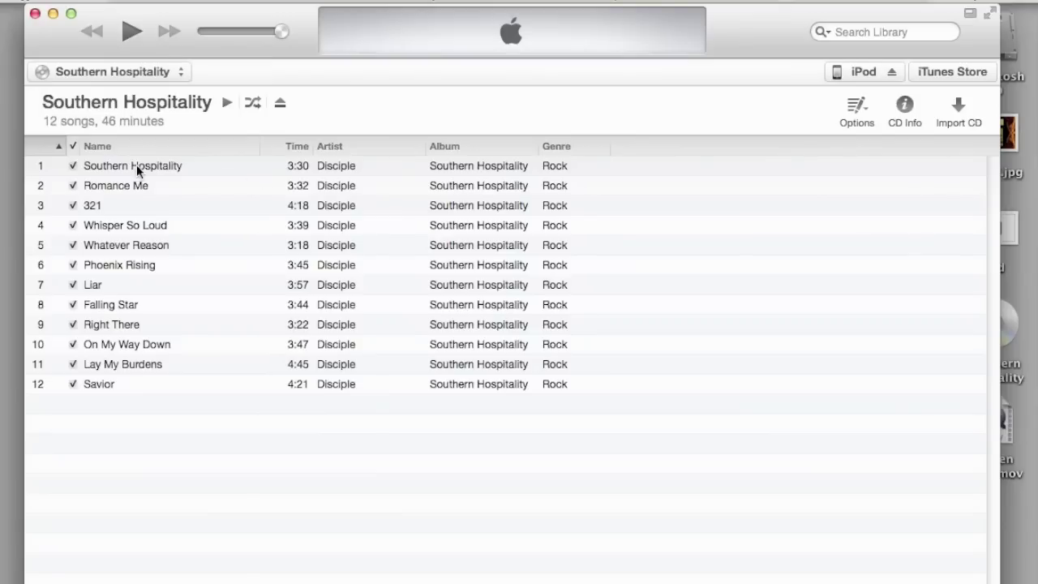
left_click(75, 188)
left_click(72, 206)
Return to the music library, search for "south", and view the Southern Hospitality album's tracks before collapsing it.
left_click(183, 72)
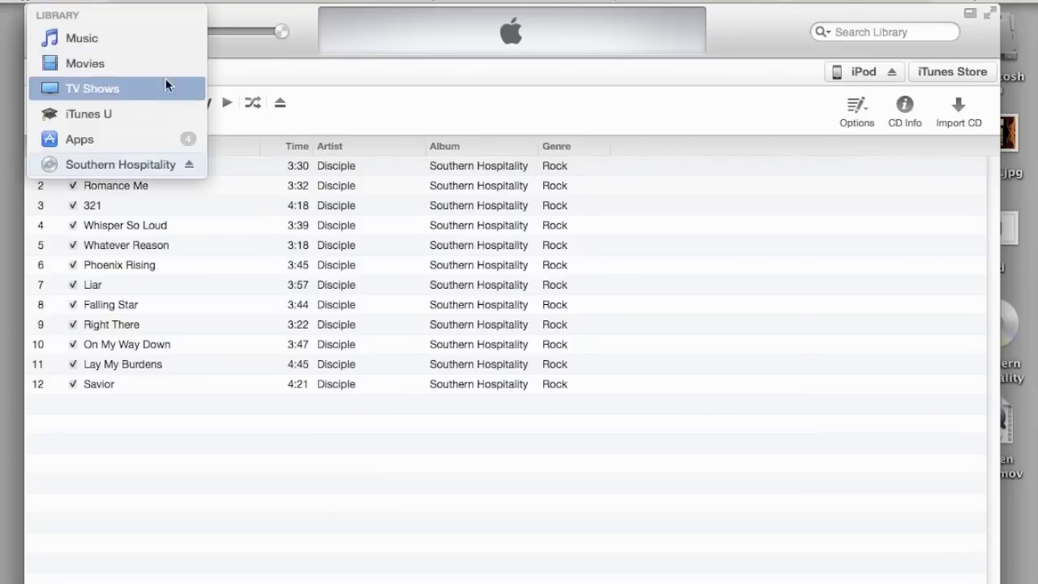
left_click(97, 36)
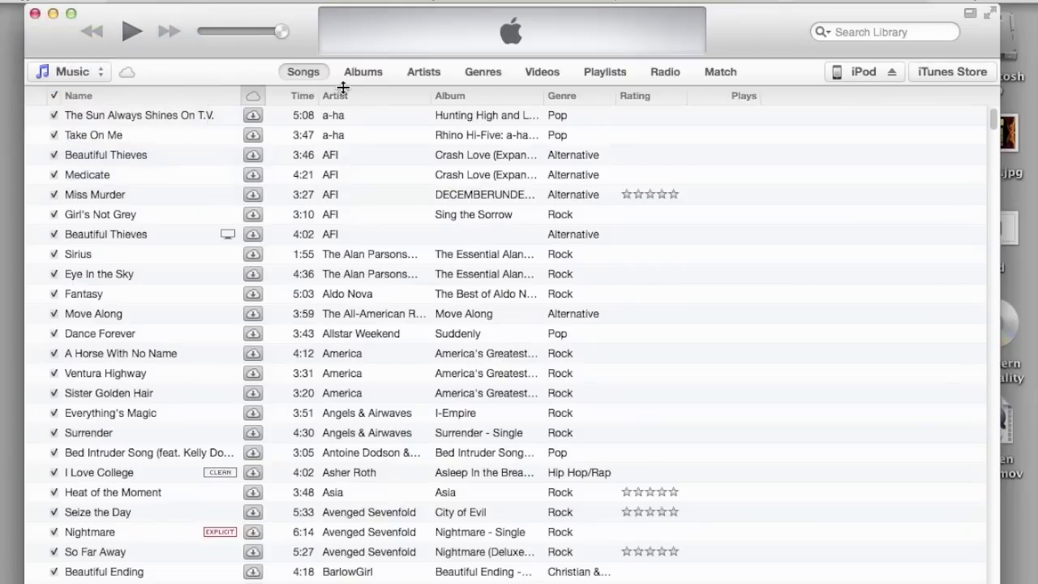
left_click(895, 31)
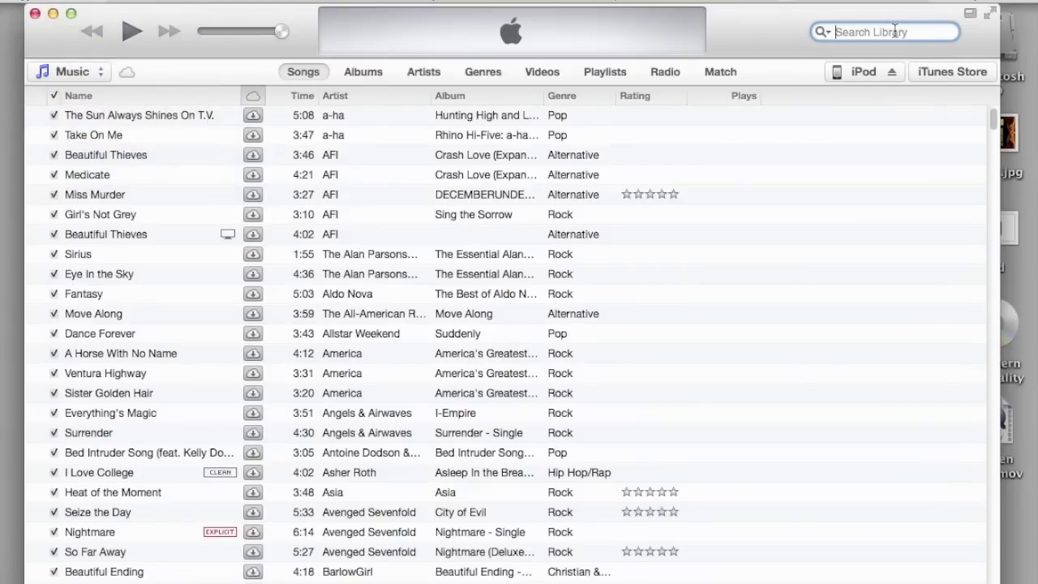
type("south")
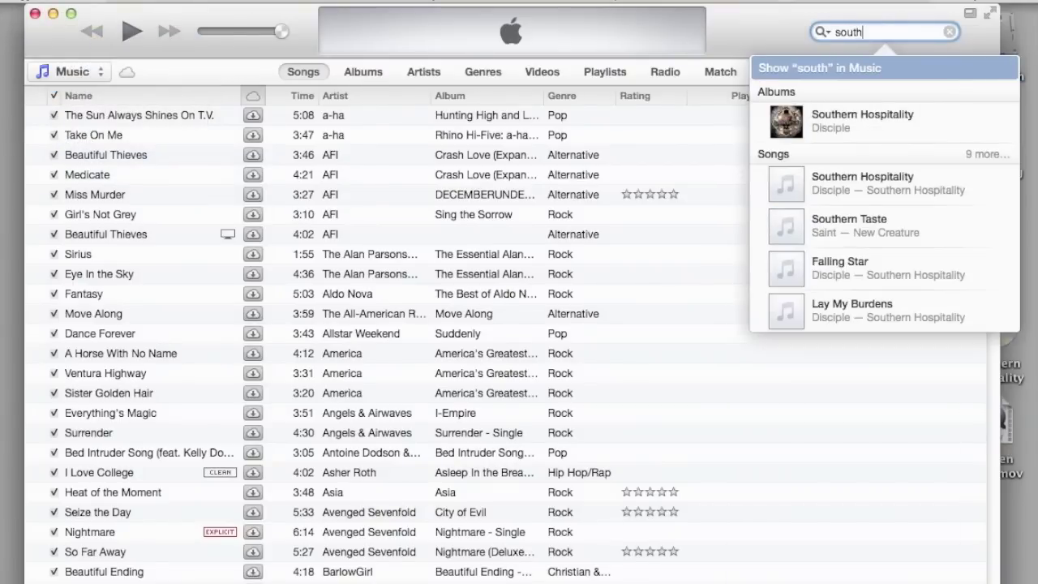
left_click(913, 113)
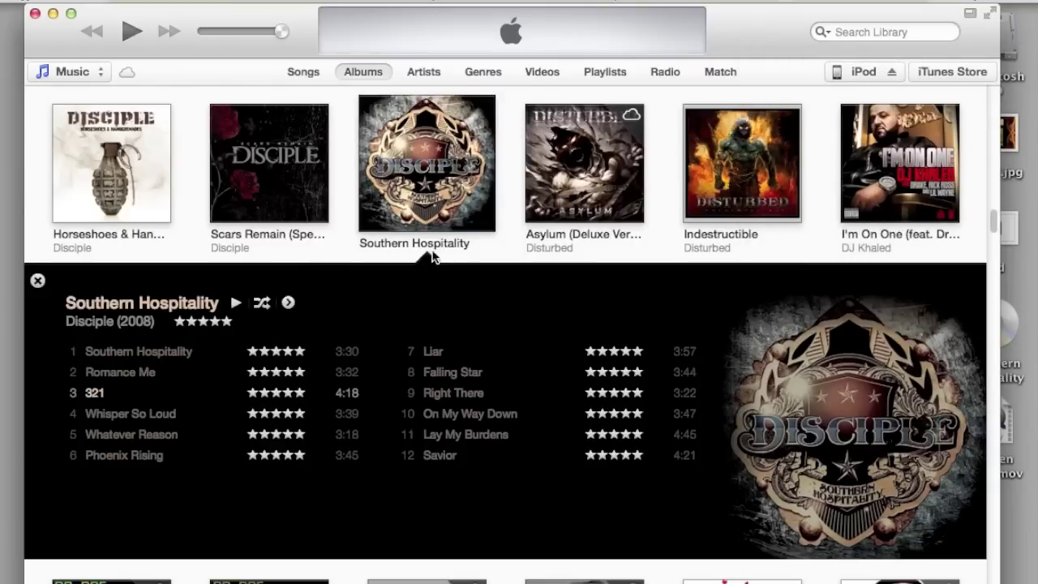
left_click(450, 199)
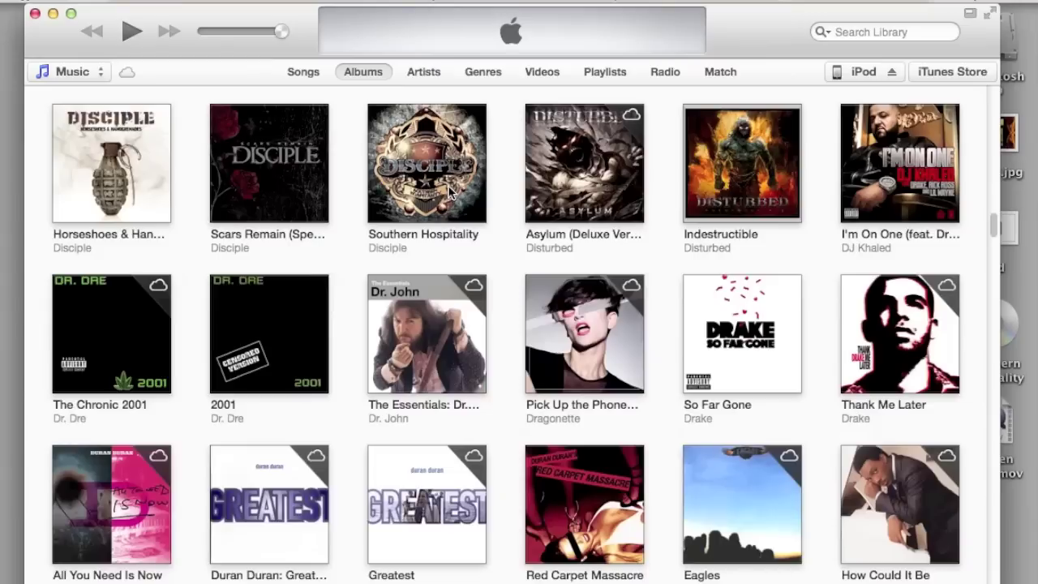
View the library by songs and by albums, ending on the playlists view.
left_click(314, 69)
left_click(364, 77)
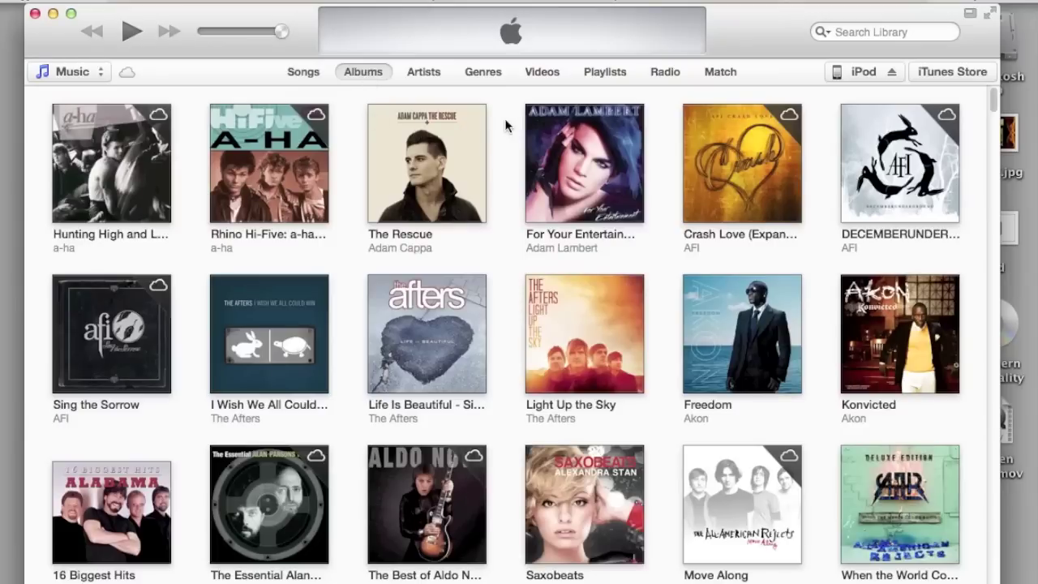
left_click(615, 73)
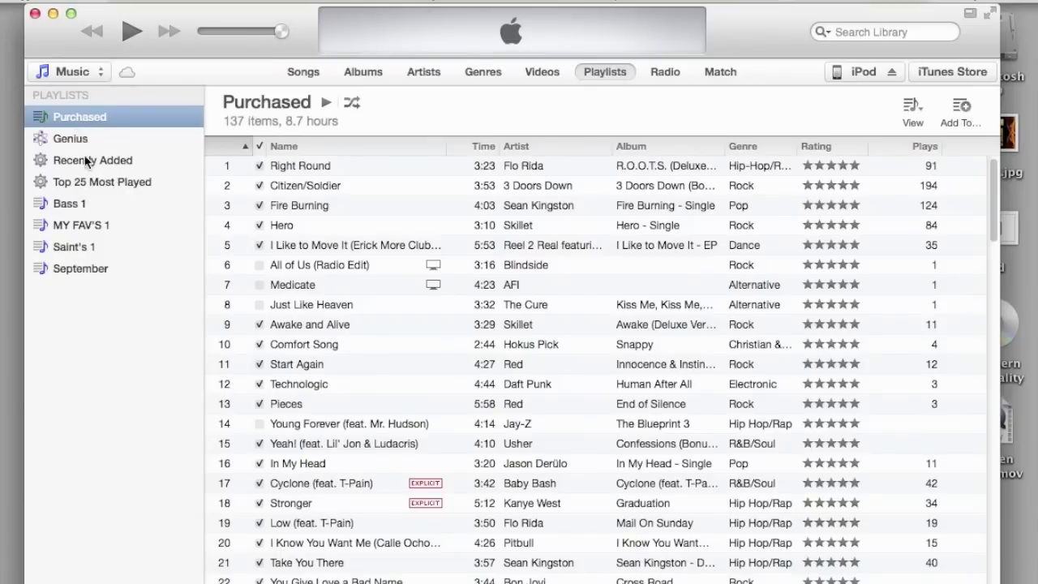
Create an empty playlist named "New Playlist" and delete it from the list of playlists.
left_click(119, 2)
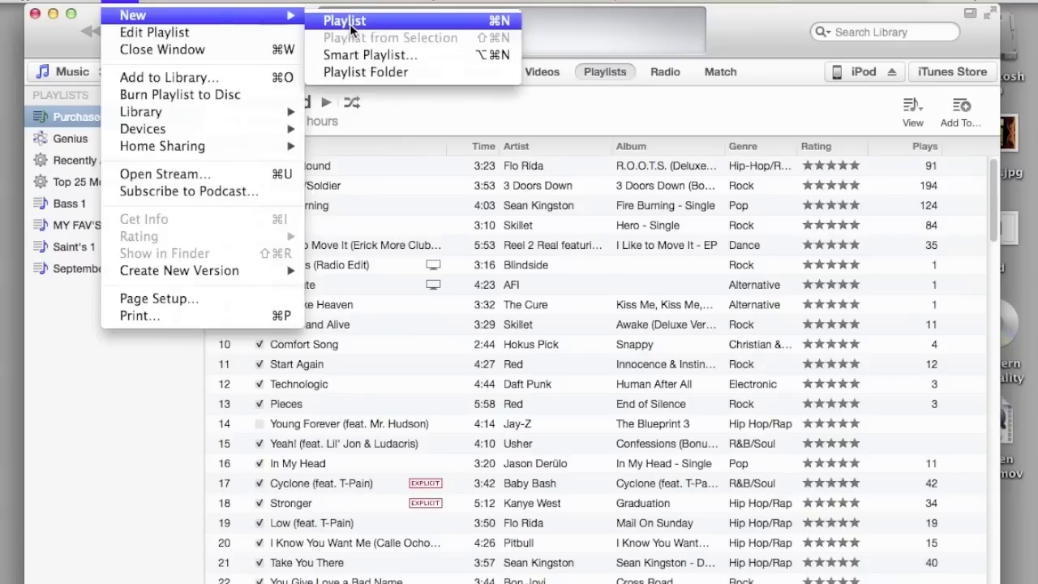
left_click(350, 30)
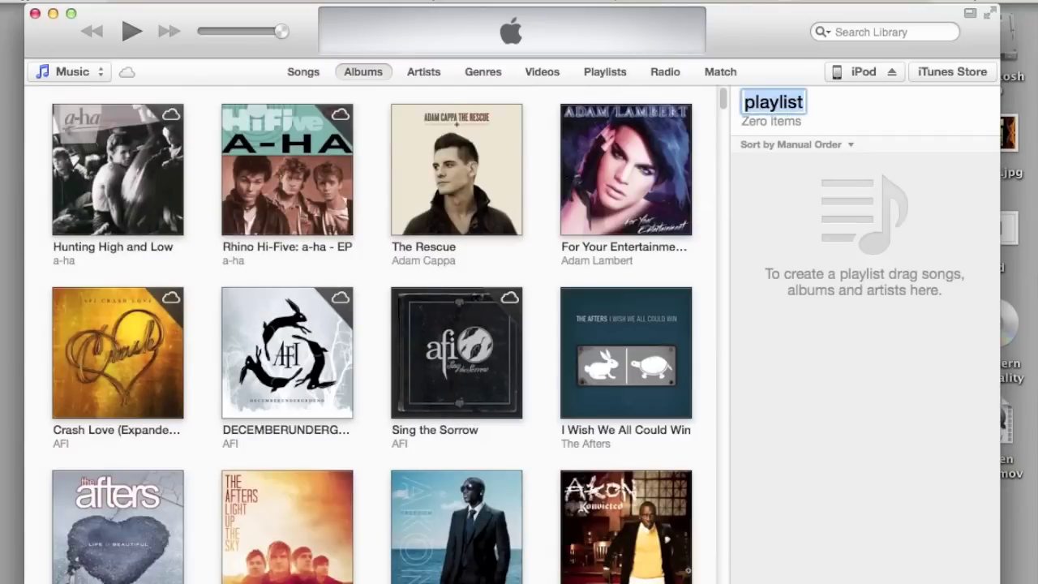
type("New Playlist")
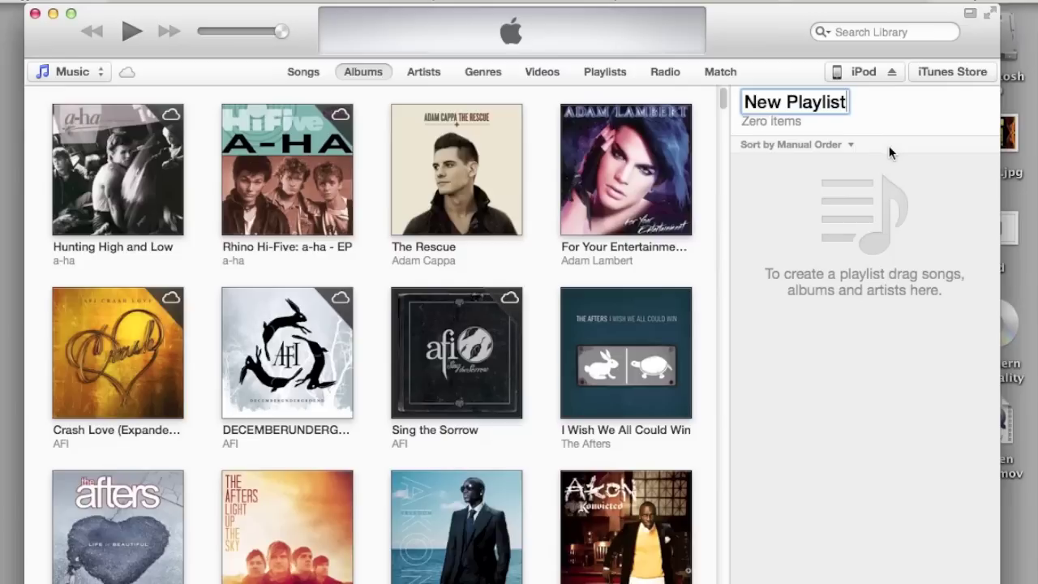
key("Return")
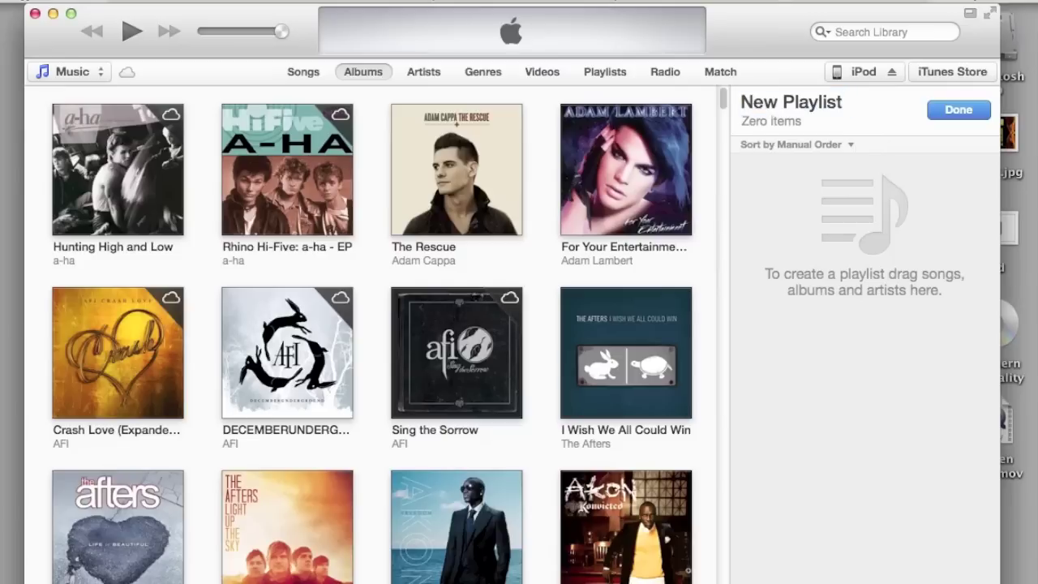
left_click(949, 111)
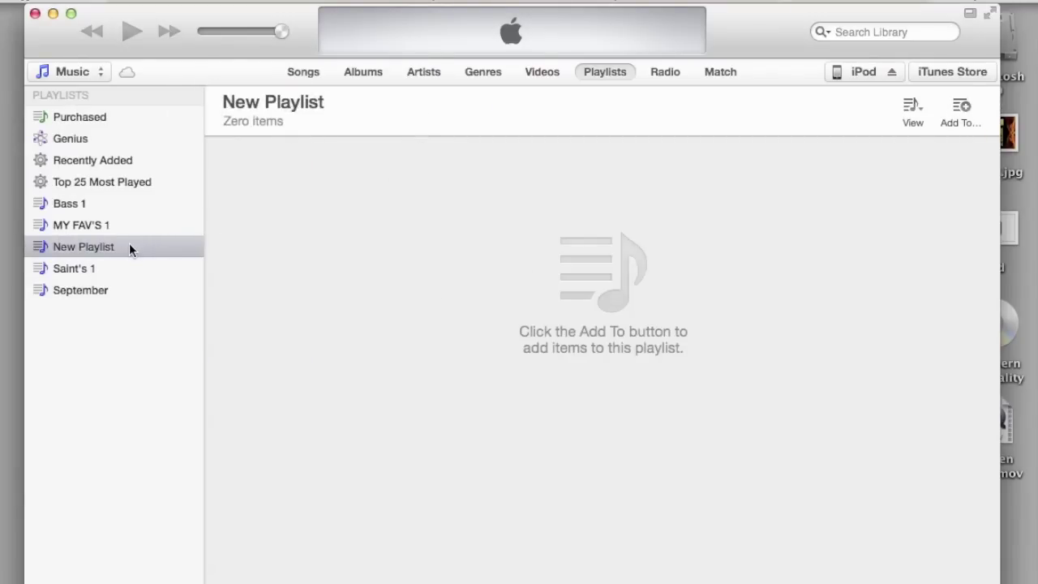
right_click(129, 245)
left_click(168, 322)
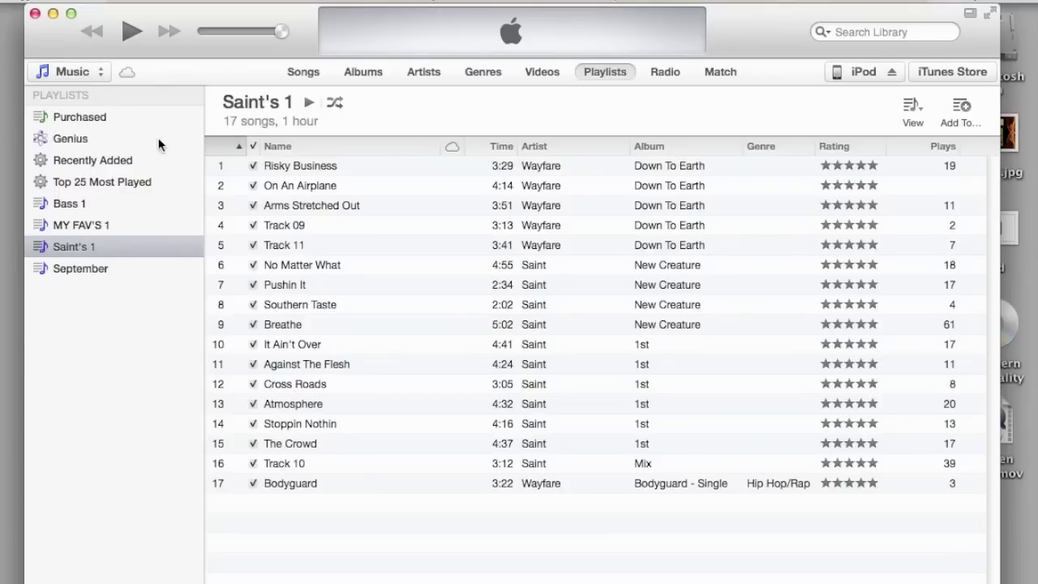
Expand the album The Rescue in the albums view to show its songs.
left_click(372, 73)
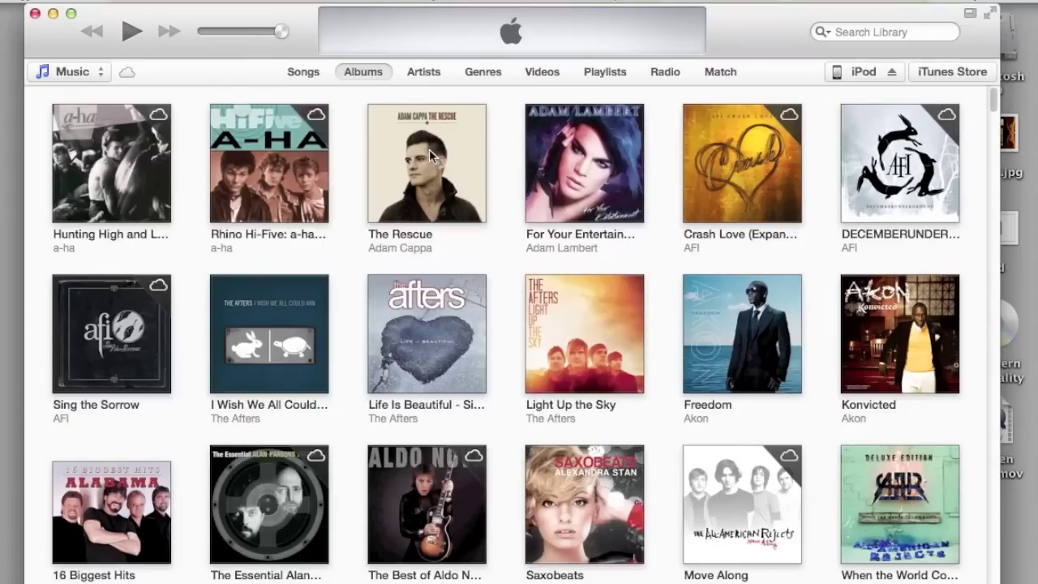
mouse_move(422, 154)
left_mouse_down()
mouse_move(428, 174)
mouse_move(737, 234)
mouse_move(823, 181)
mouse_move(833, 186)
mouse_move(833, 220)
mouse_move(830, 171)
mouse_move(620, 140)
mouse_move(378, 144)
mouse_move(442, 155)
left_mouse_up()
left_click(442, 154)
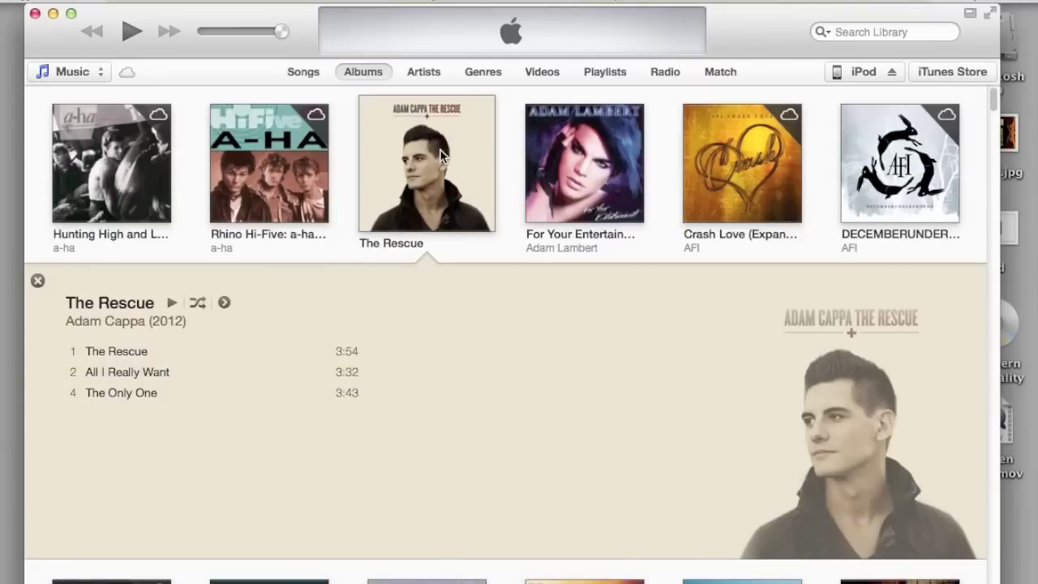
Return to the song list and bring up the devices and playlists that the song "Lift Me Up" can be added to.
left_click(302, 71)
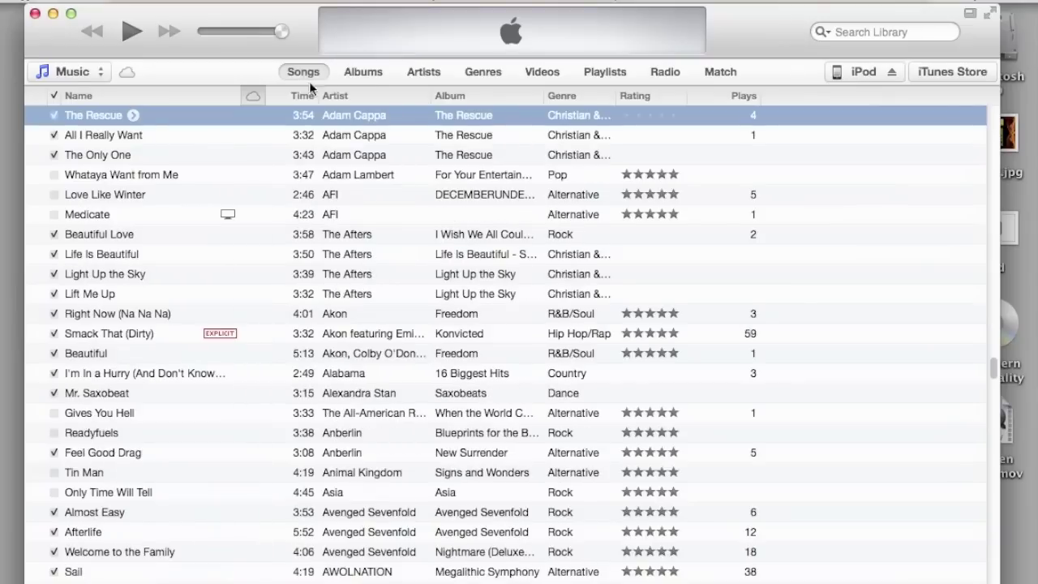
scroll(263, 278, "down", 1)
left_click_drag(262, 256, 225, 266)
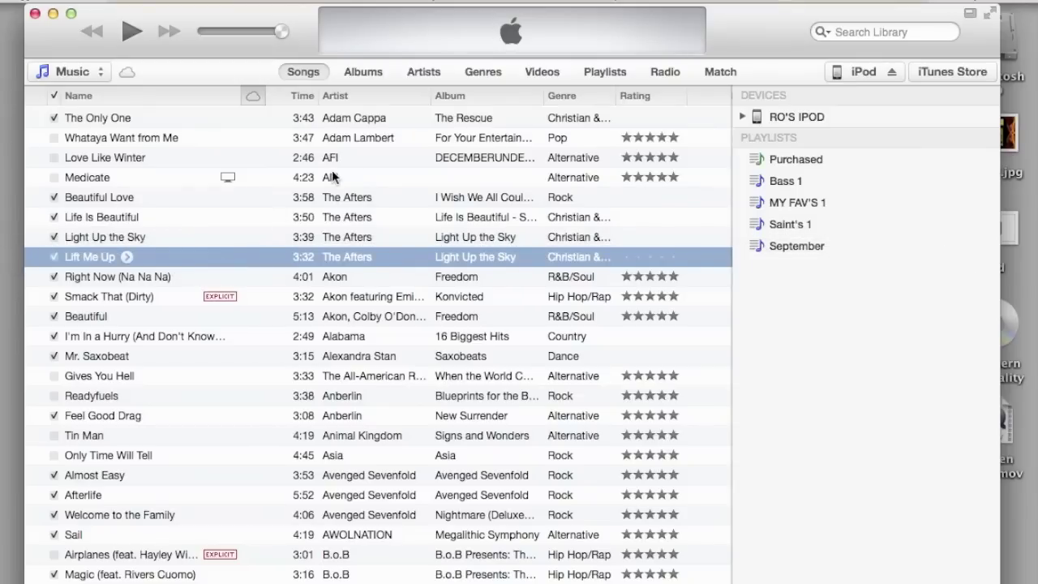
Toggle the song list's sorting by iCloud status twice and examine the downloadable cloud songs at its beginning.
left_click(258, 97)
left_click(258, 96)
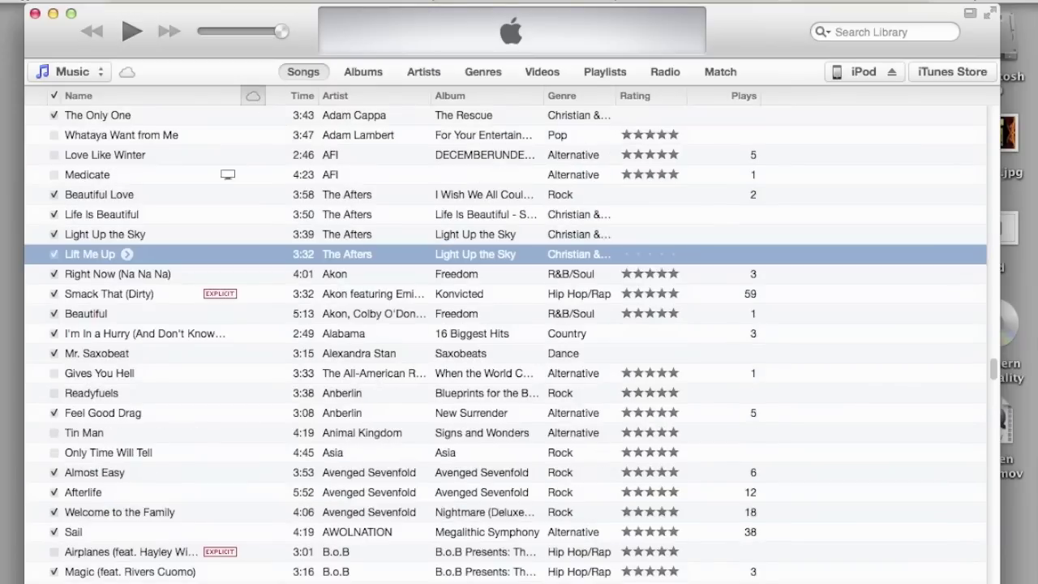
left_click_drag(998, 370, 1000, 60)
mouse_move(226, 116)
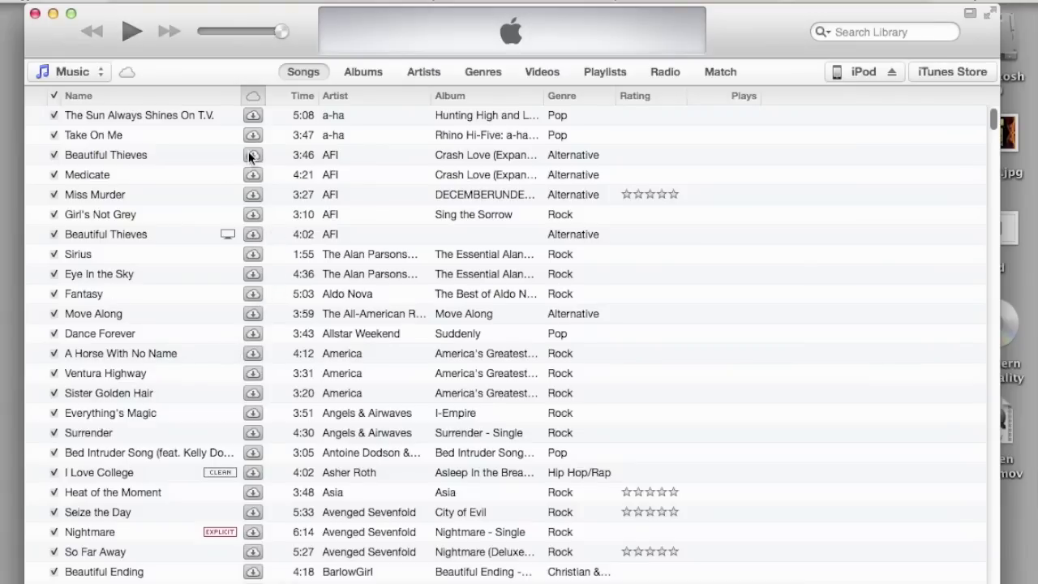
scroll(174, 370, "down", 5)
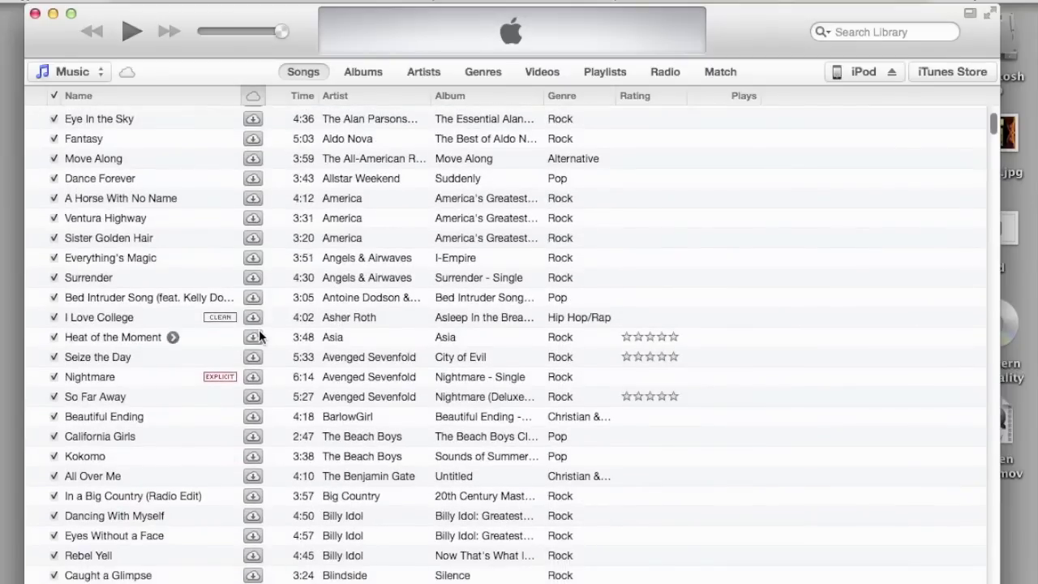
Review the connected iPod's summary, its sync settings for apps, music, movies and podcasts, and its stored music, and return to the library.
scroll(259, 339, "down", 5)
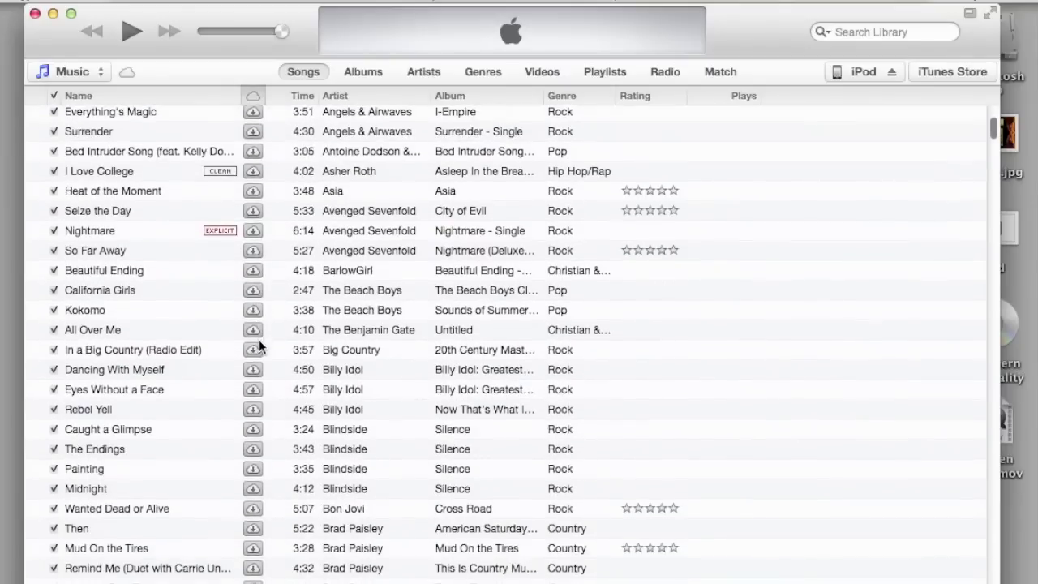
scroll(259, 339, "up", 10)
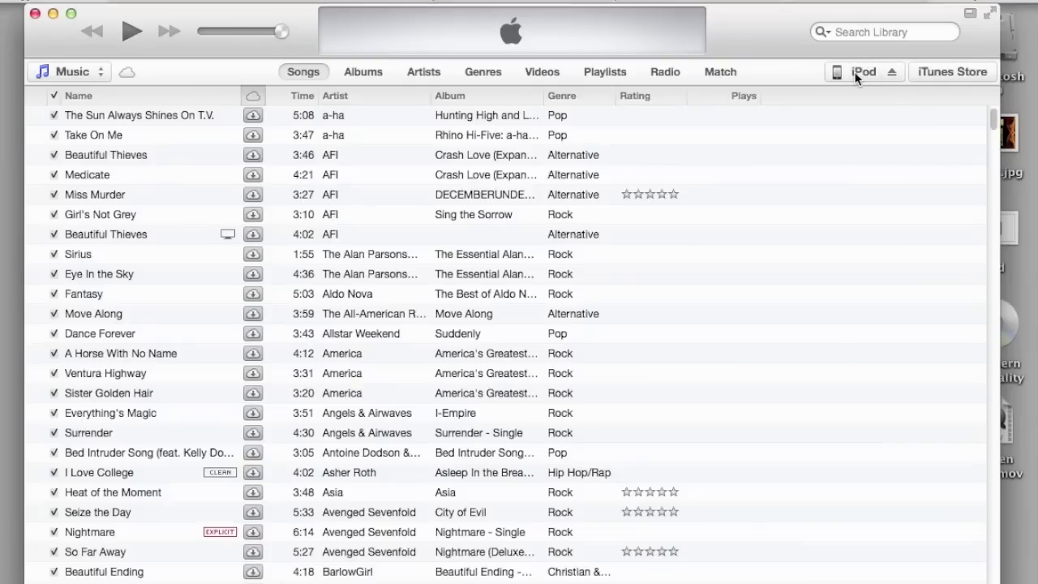
left_click(857, 72)
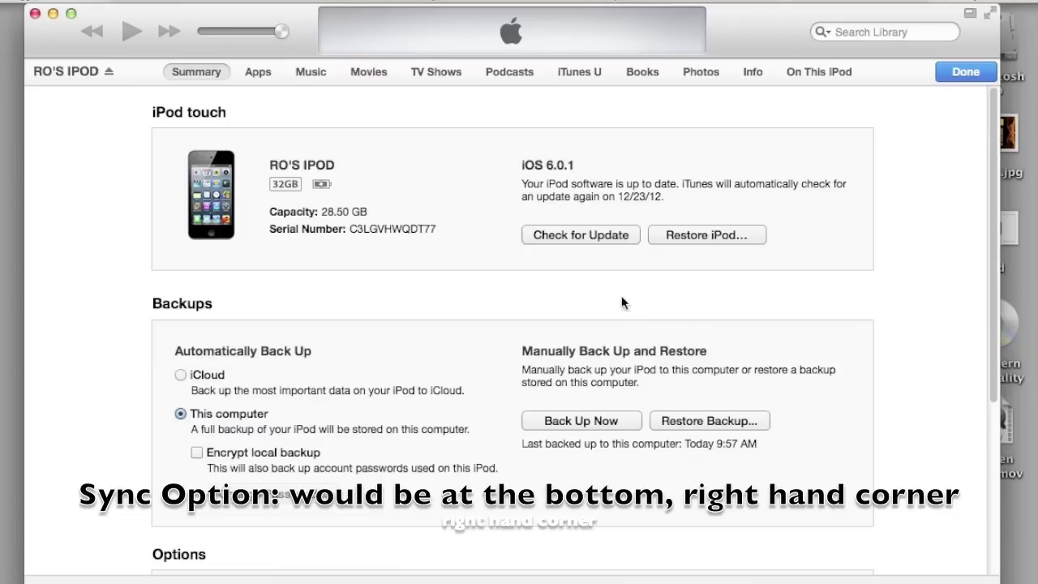
left_click(261, 72)
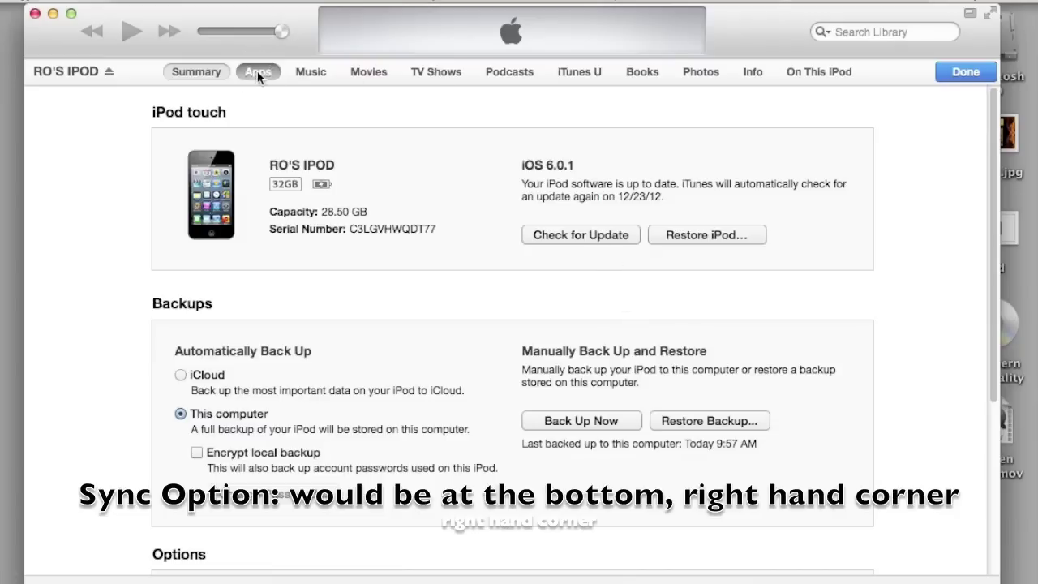
left_click(311, 73)
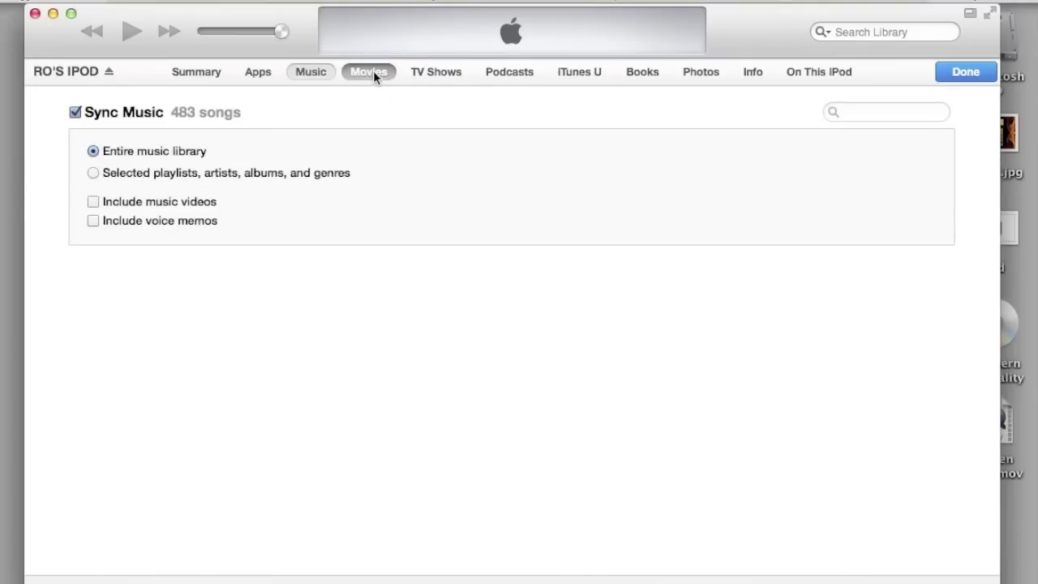
left_click(373, 72)
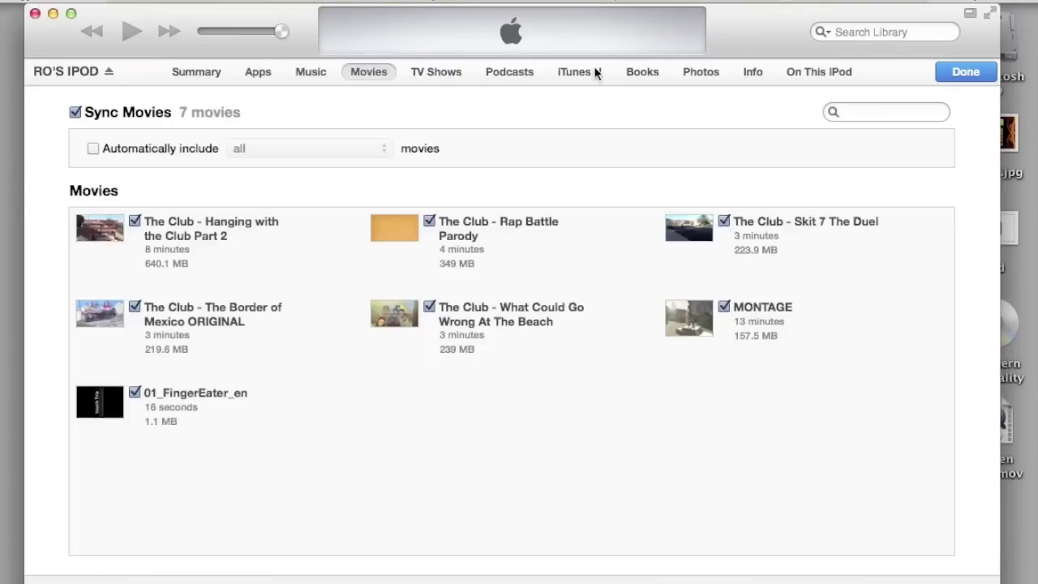
left_click(574, 70)
left_click(519, 71)
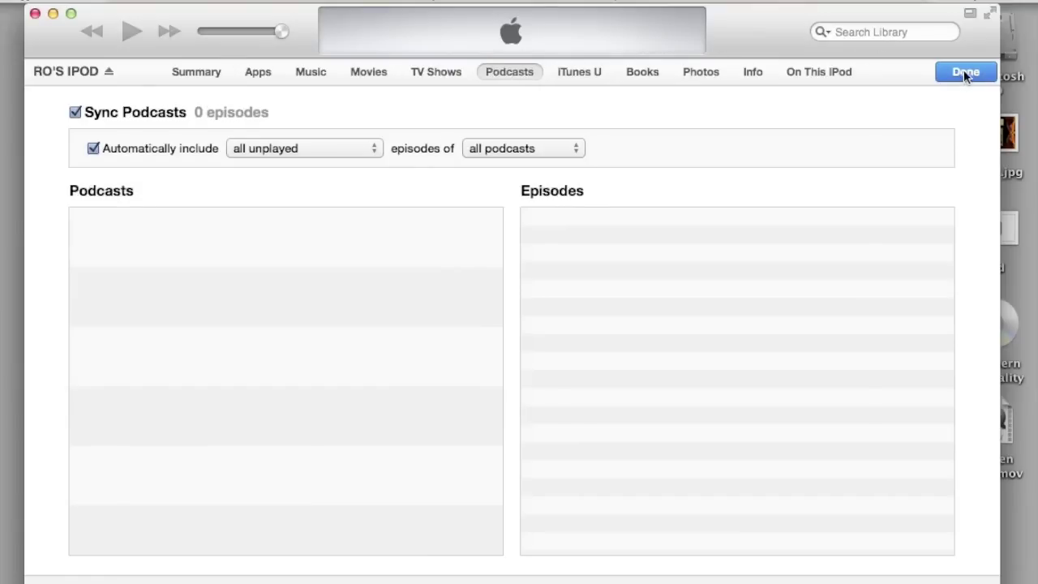
left_click(823, 73)
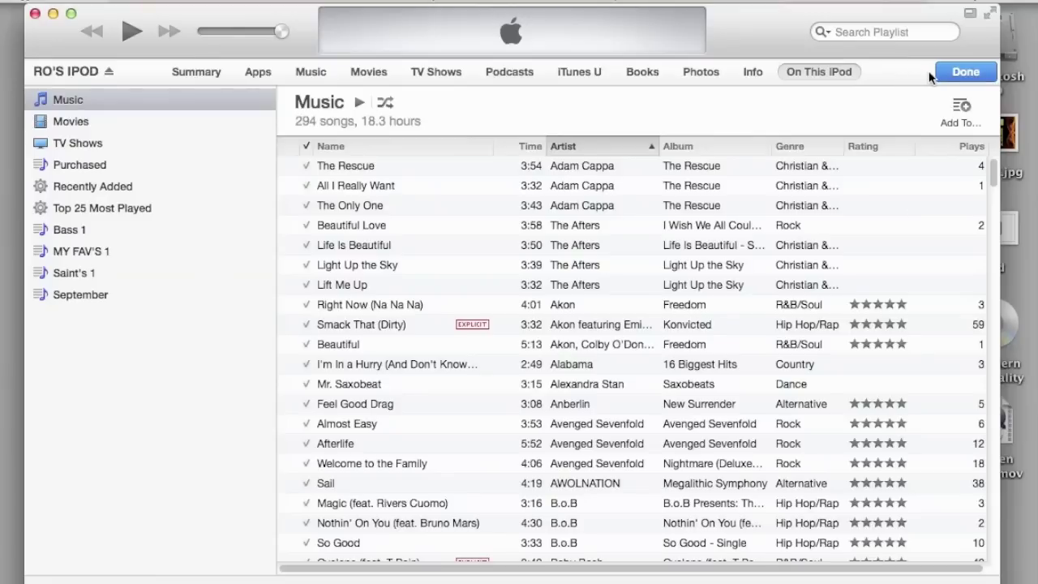
left_click(960, 73)
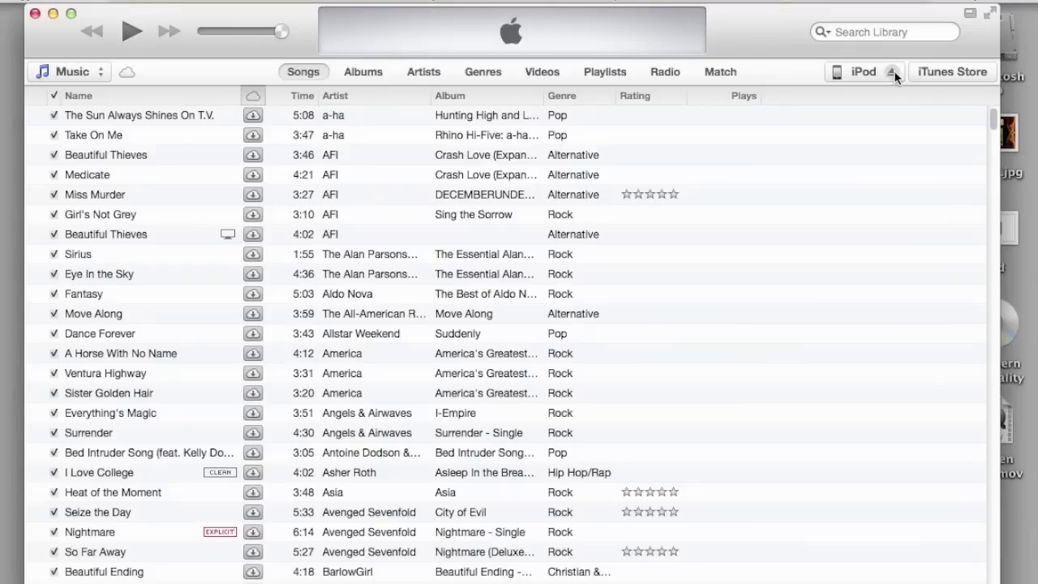
Visit the iTunes Store home page and return to the music library.
left_click(949, 71)
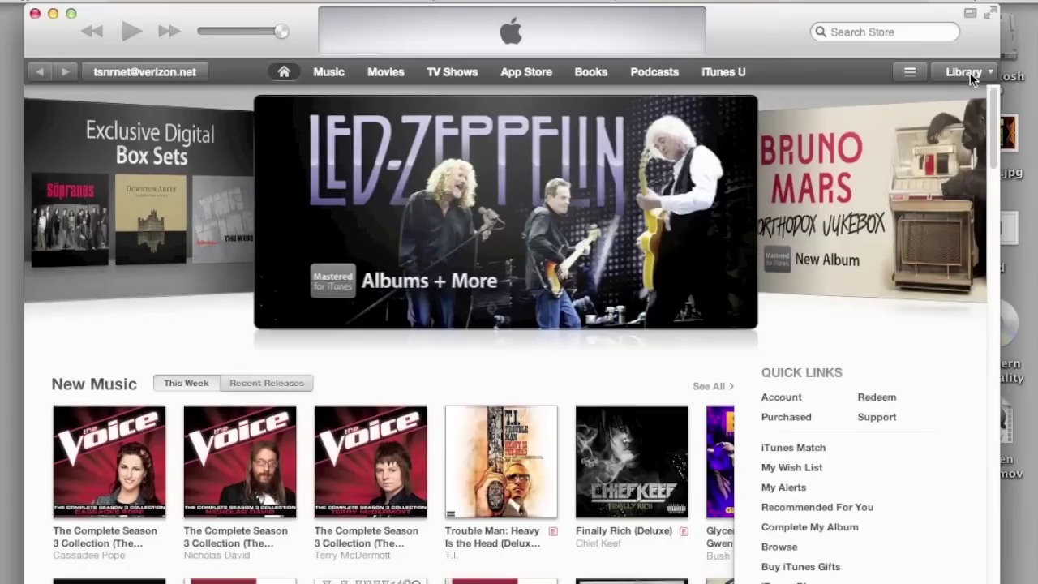
left_click(970, 72)
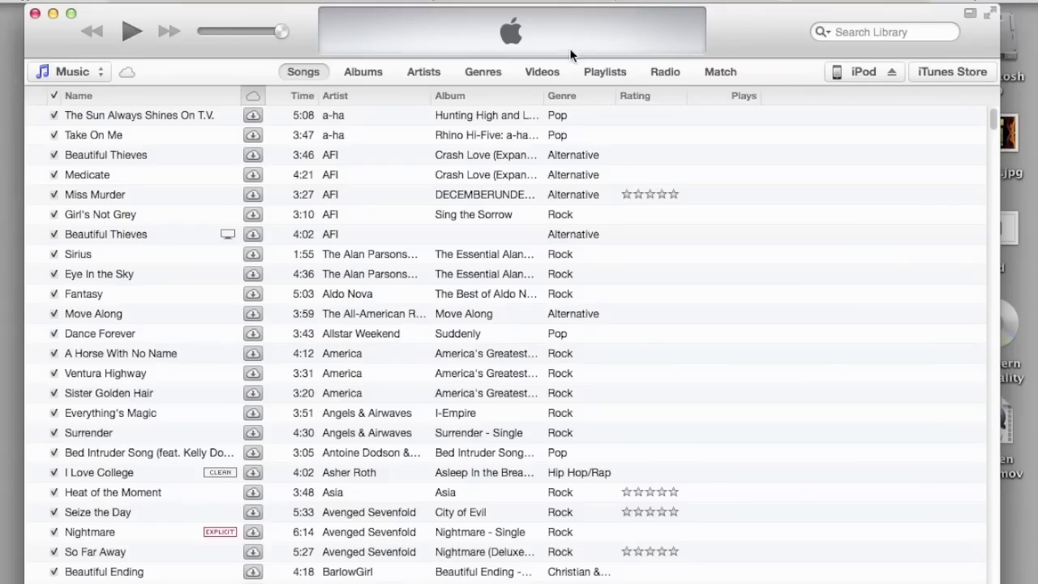
View the music library by albums, by artists and by playlists, ending in the song list.
left_click(364, 71)
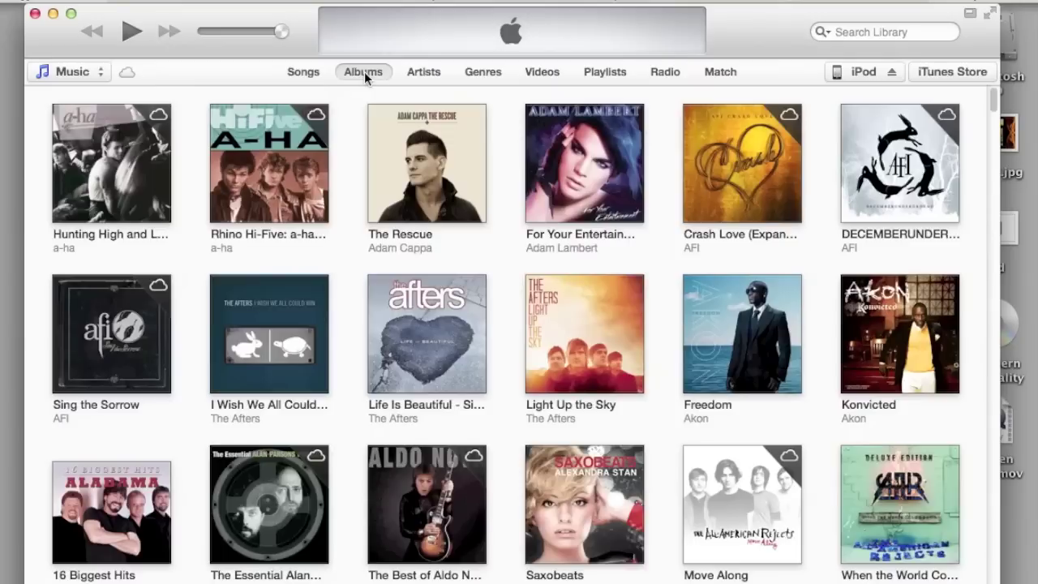
left_click(423, 71)
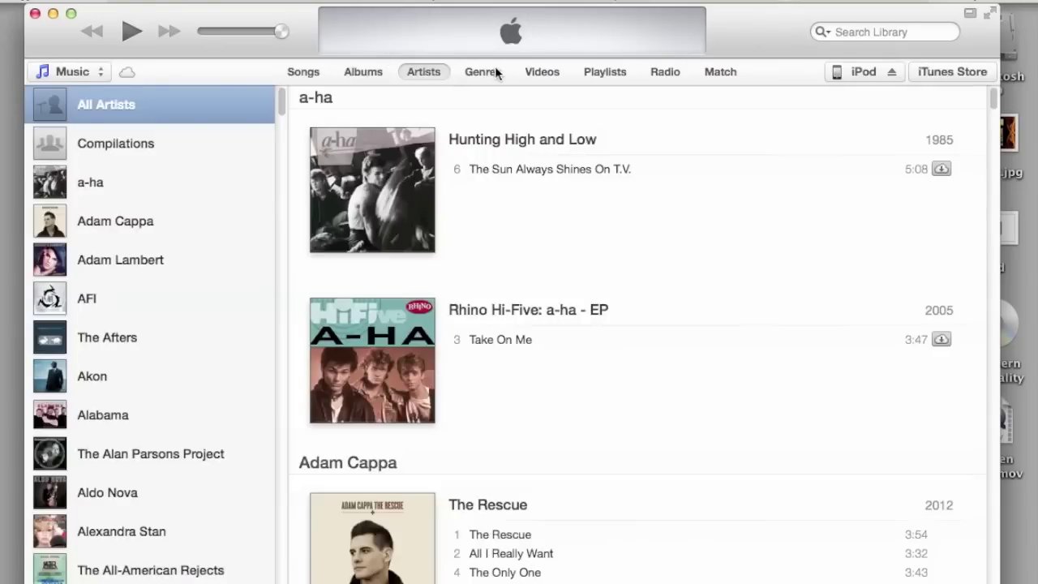
left_click(303, 71)
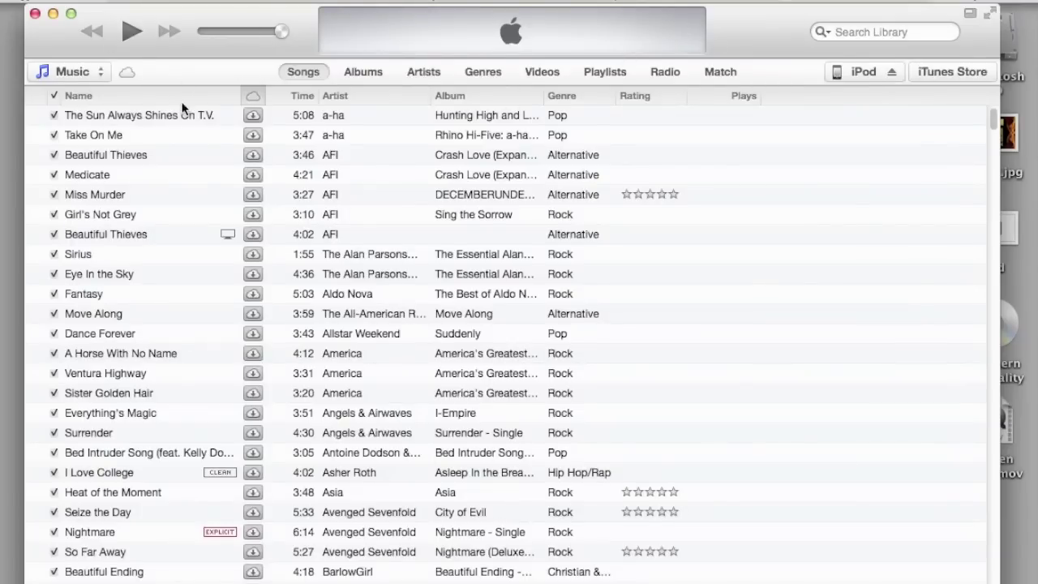
left_click(617, 72)
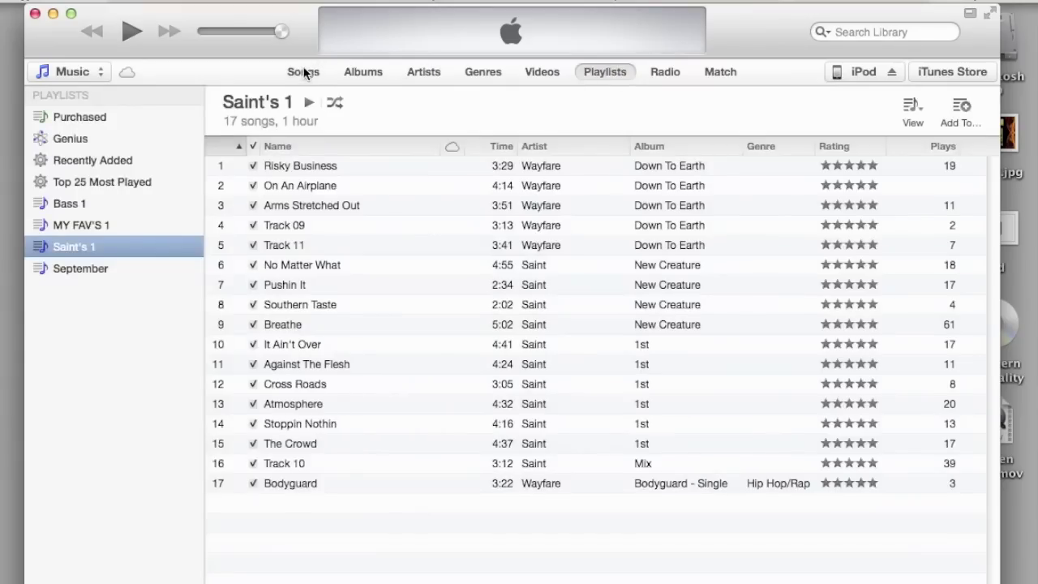
left_click(304, 72)
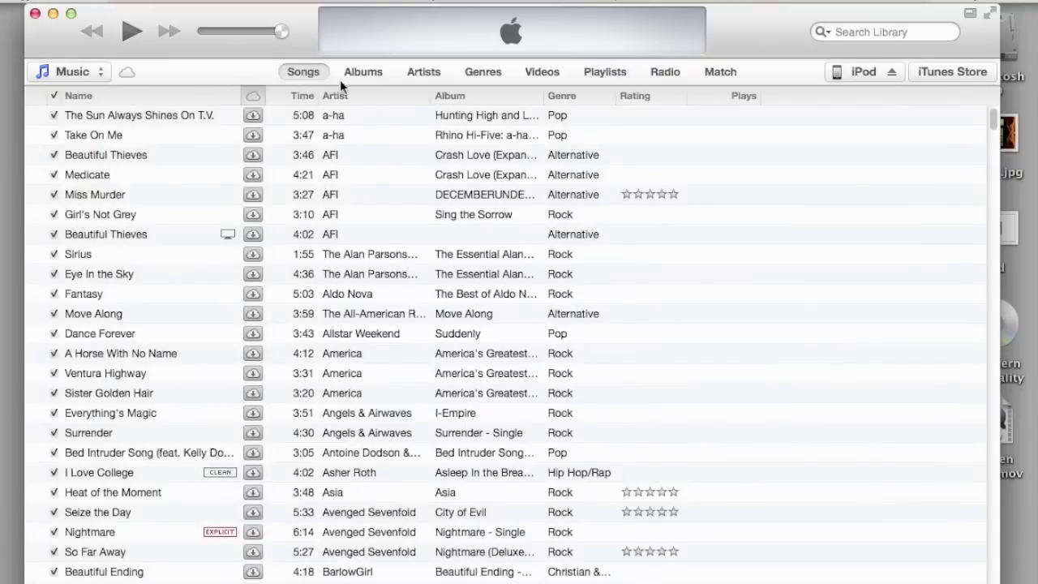
Play the song "Proud Feeling" from the Dubstep songs near the end of the song list.
mouse_move(574, 24)
scroll(268, 179, "down", 3)
scroll(269, 176, "down", 20)
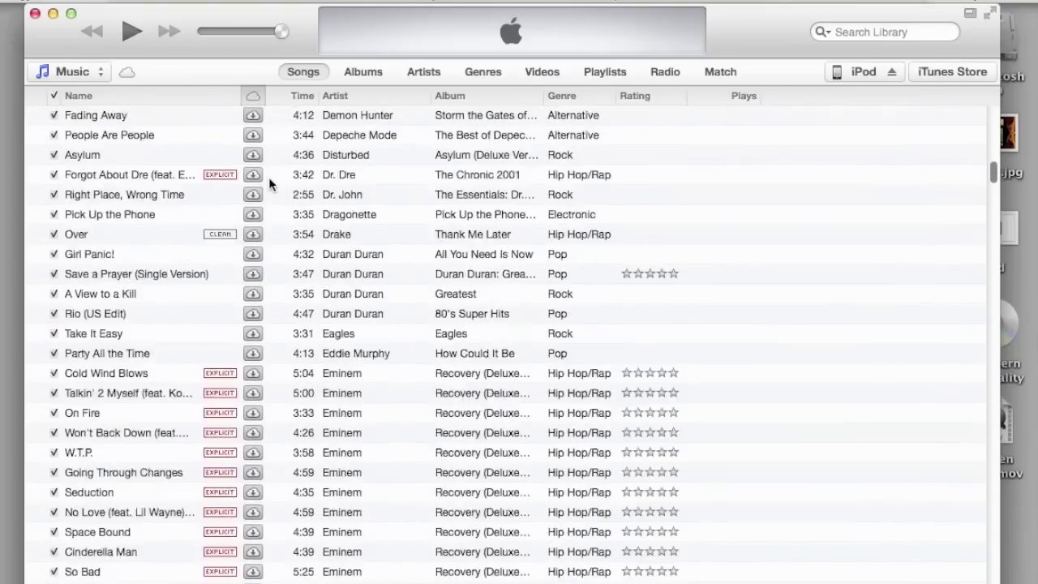
scroll(269, 183, "down", 20)
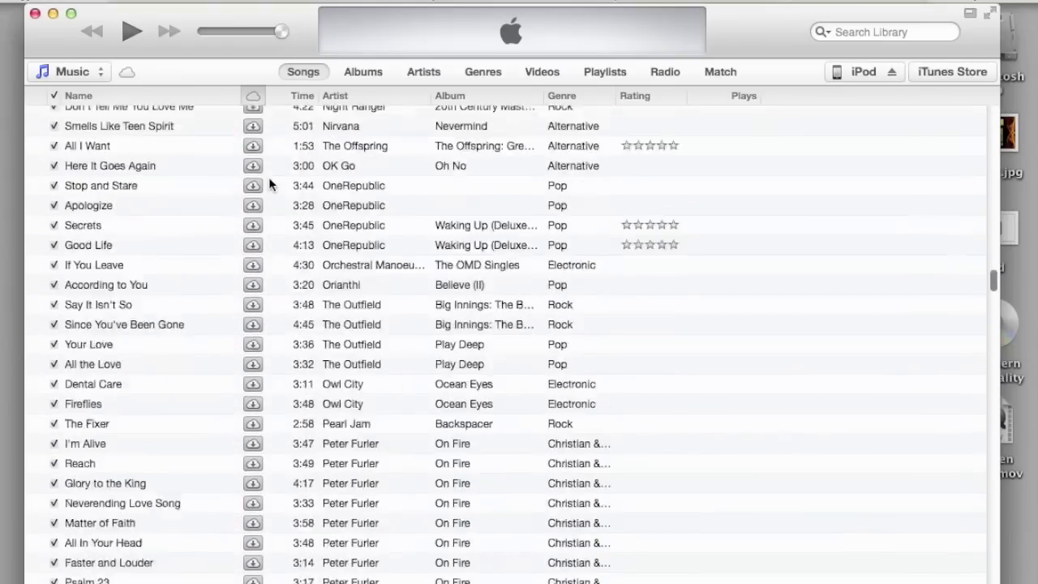
scroll(269, 177, "down", 20)
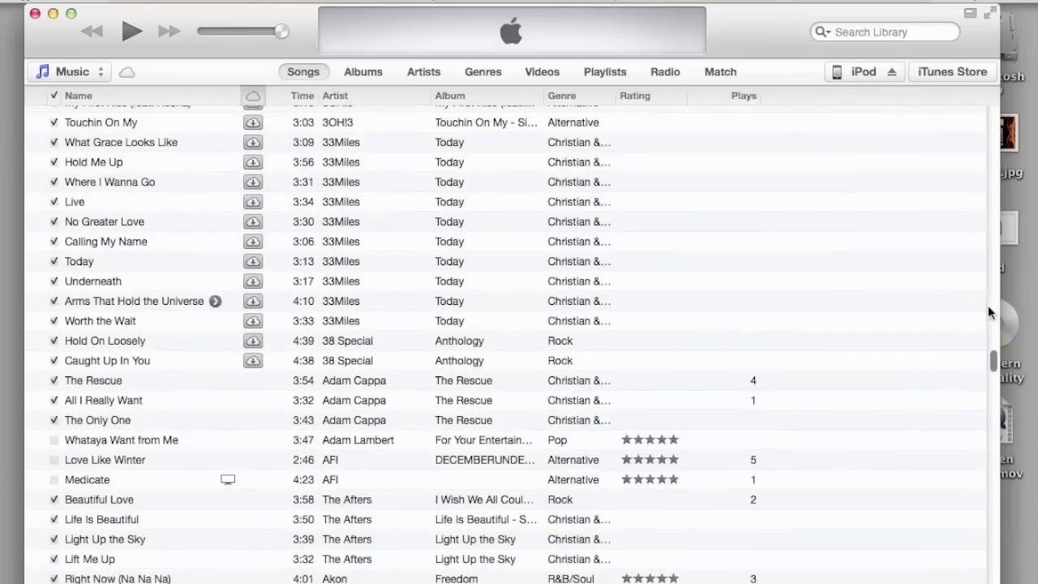
left_click_drag(994, 347, 997, 551)
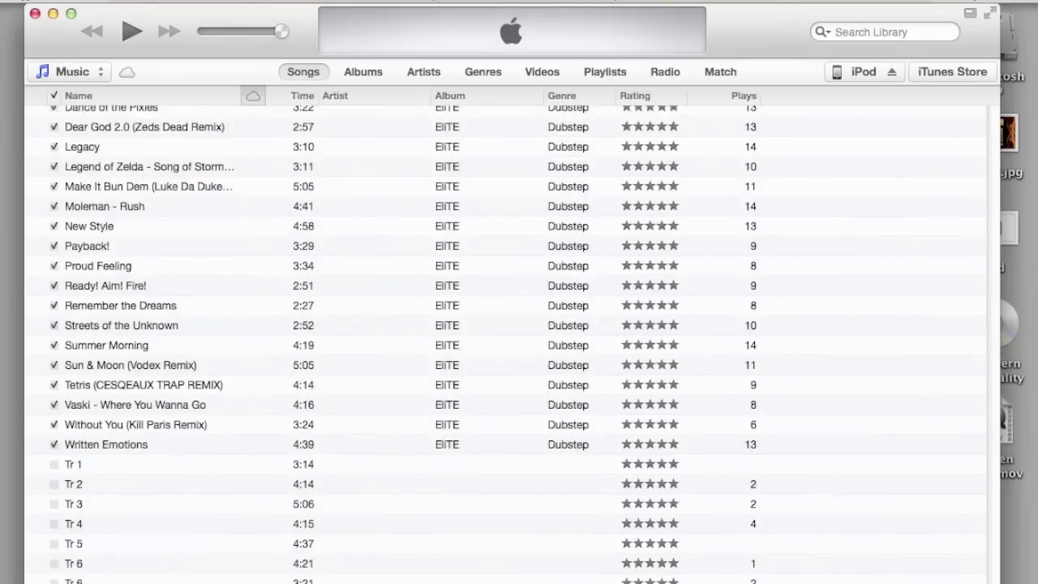
left_click(91, 267)
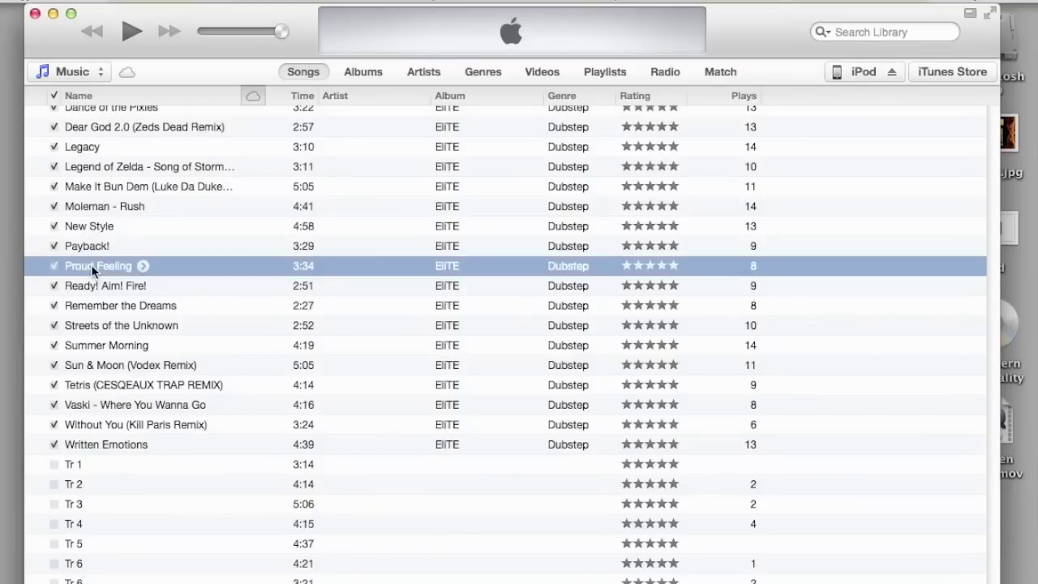
left_click(260, 266)
double_click(259, 266)
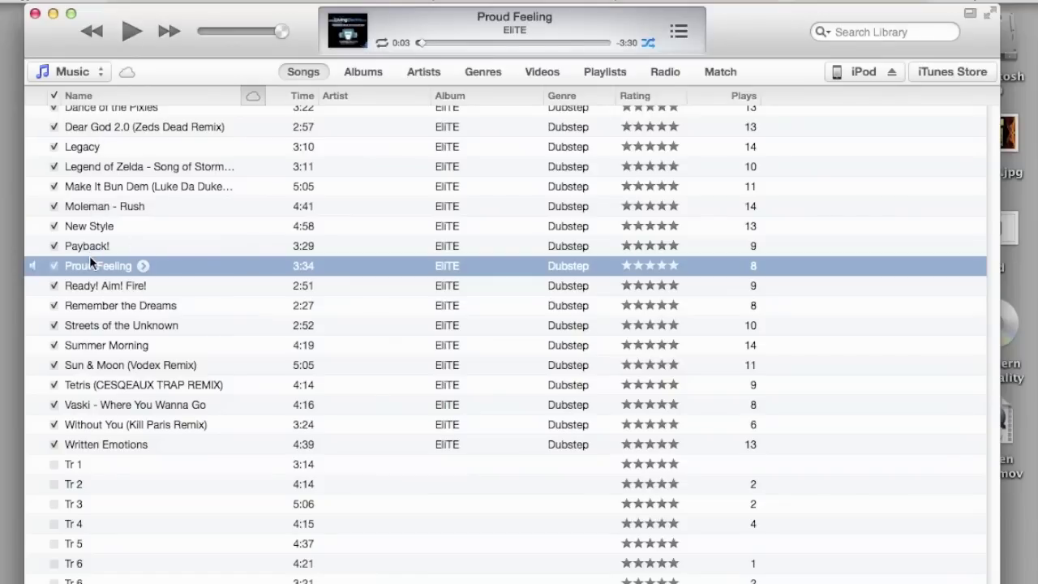
Add "Proud Feeling" to the Up Next queue, and clear it from the queue again.
left_click_drag(90, 263, 680, 32)
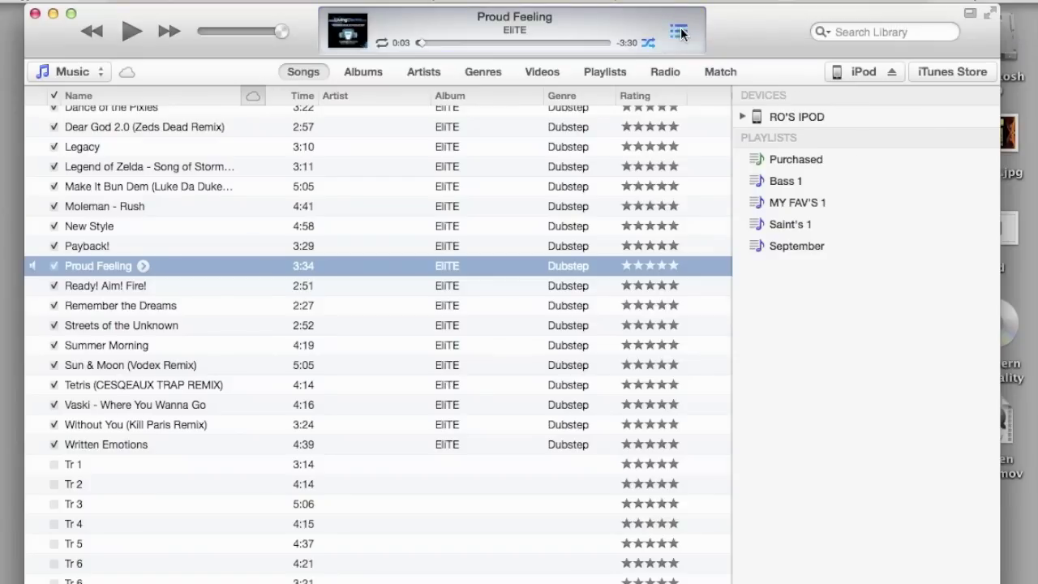
left_click(680, 32)
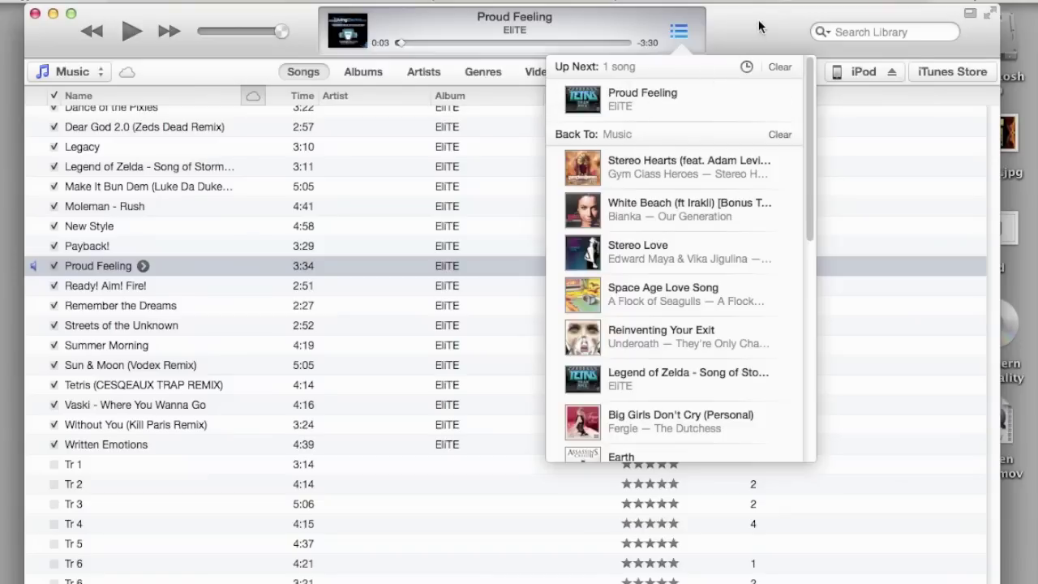
left_click(780, 67)
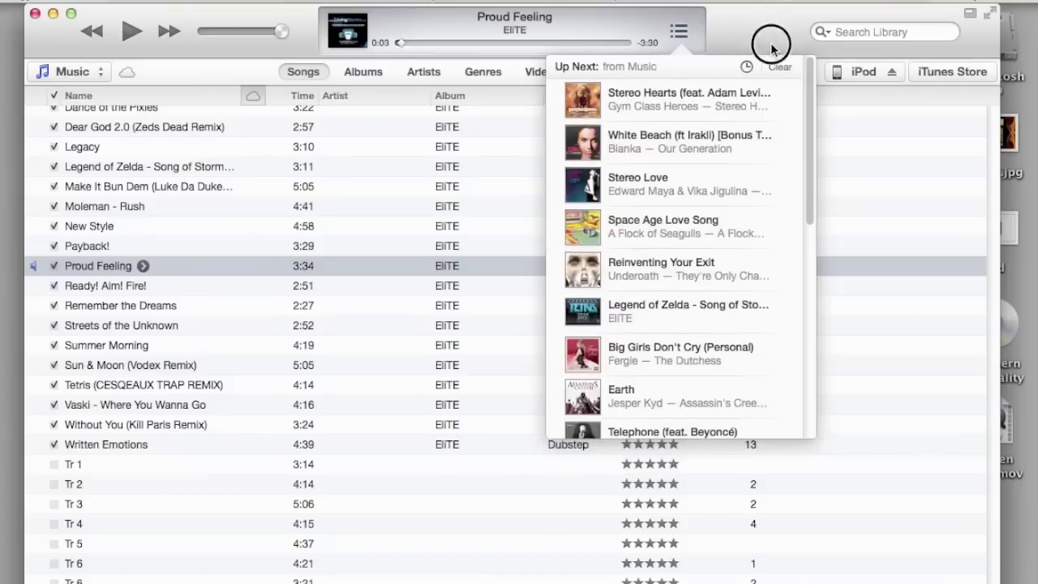
left_click(769, 43)
scroll(356, 162, "up", 15)
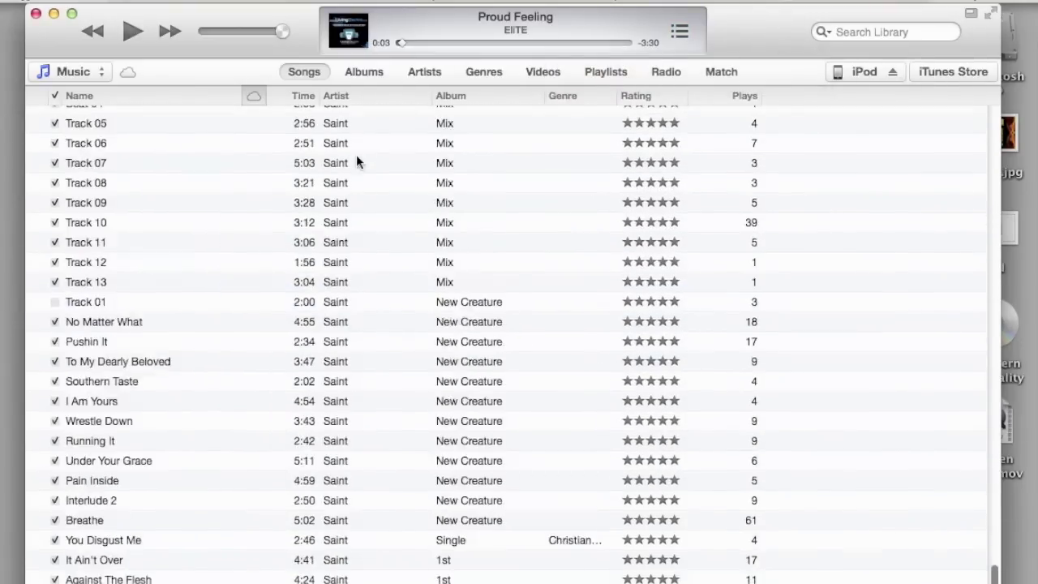
scroll(356, 162, "down", 8)
scroll(356, 154, "down", 10)
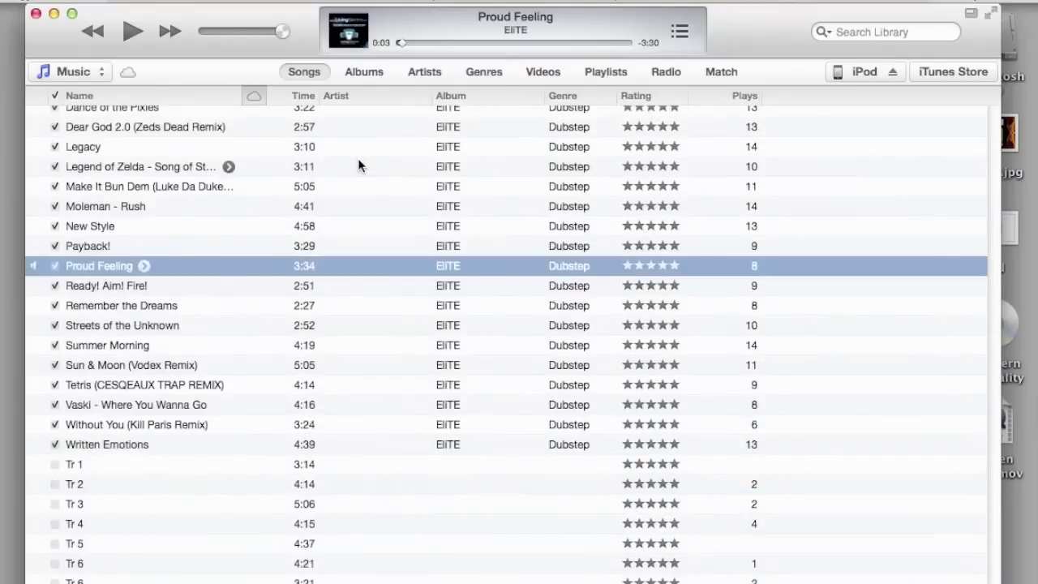